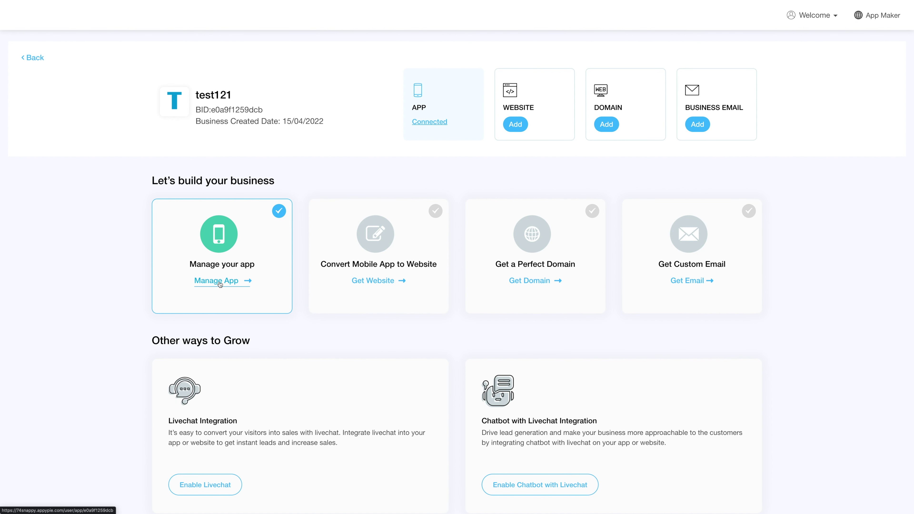
- Open Manage App for test121, then enter the app's feature editor through the Edit tile
{"action": "left_click", "coordinate": [219, 281]}
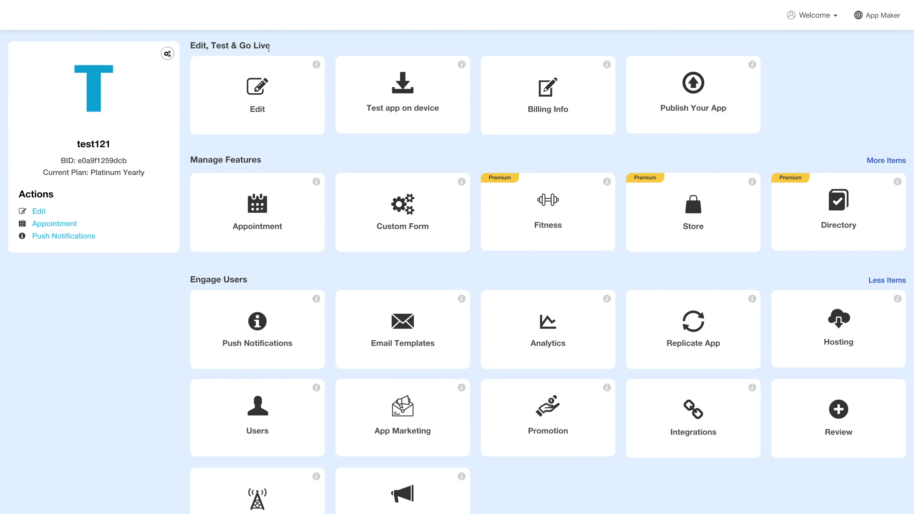
{"action": "left_click", "coordinate": [280, 63]}
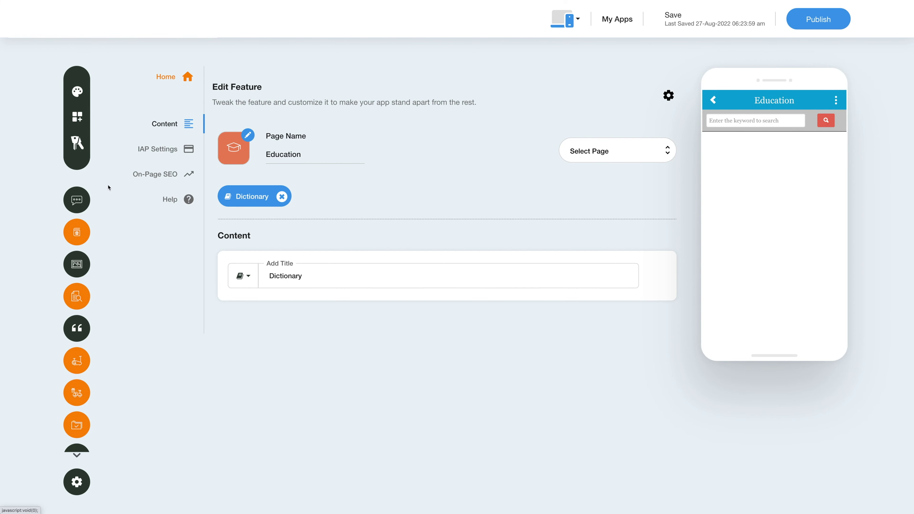
- Search all features for 'Coupo' and add Coupon Directory to the test121 app
{"action": "left_click", "coordinate": [84, 121]}
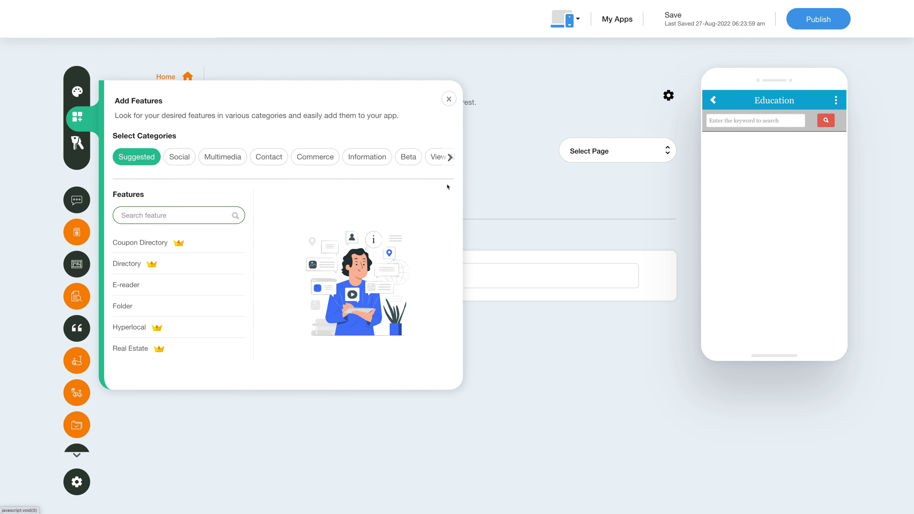
{"action": "left_click", "coordinate": [448, 160]}
{"action": "left_click", "coordinate": [449, 158]}
{"action": "left_click", "coordinate": [190, 243]}
{"action": "left_click", "coordinate": [167, 216]}
{"action": "type", "text": "Coupon"}
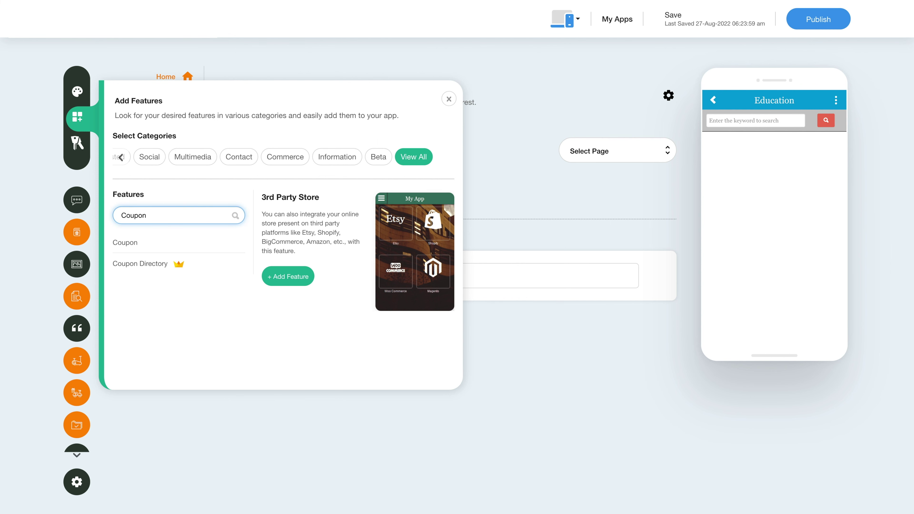
{"action": "left_click", "coordinate": [140, 263]}
{"action": "left_click", "coordinate": [280, 304]}
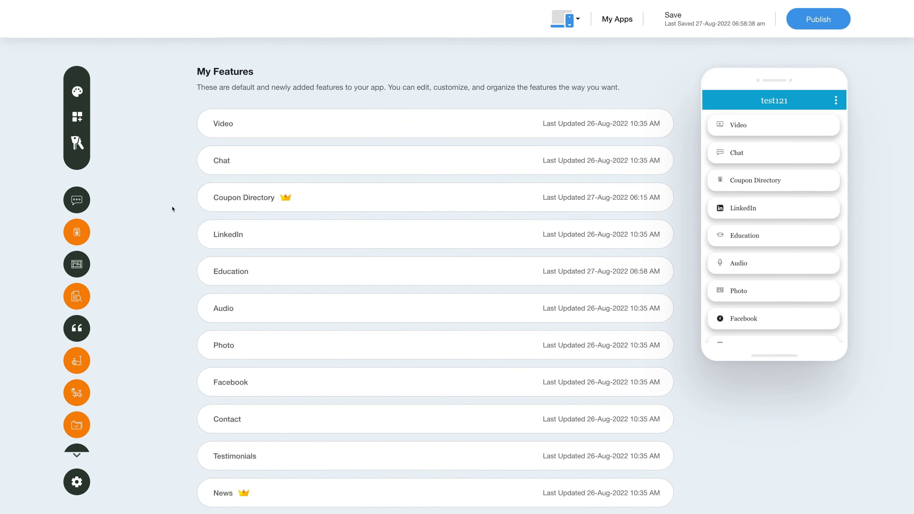
- Open the Coupon Directory edit page from its row in My Features
{"action": "mouse_move", "coordinate": [206, 202]}
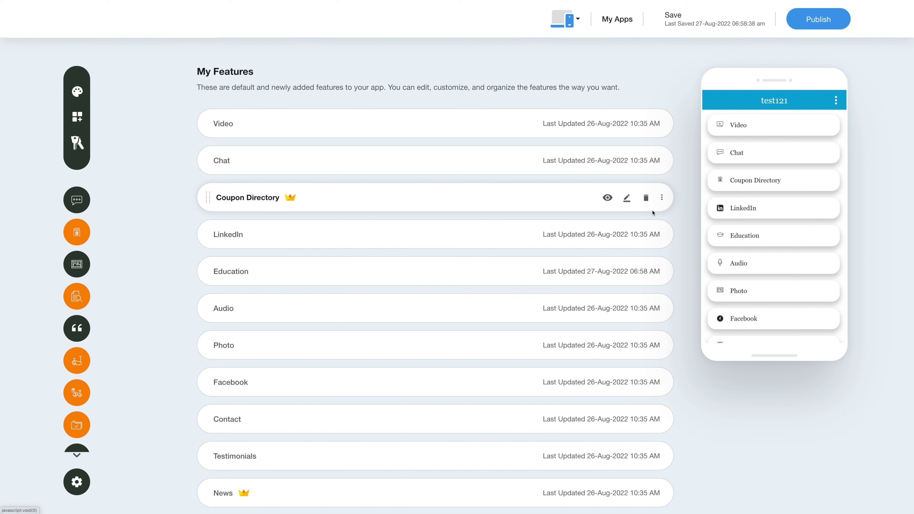
{"action": "left_click", "coordinate": [661, 202]}
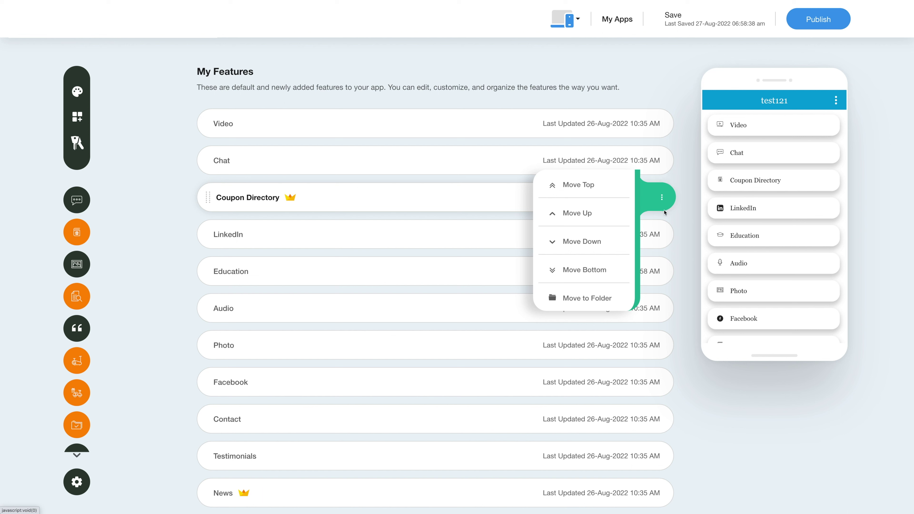
{"action": "left_click", "coordinate": [664, 218]}
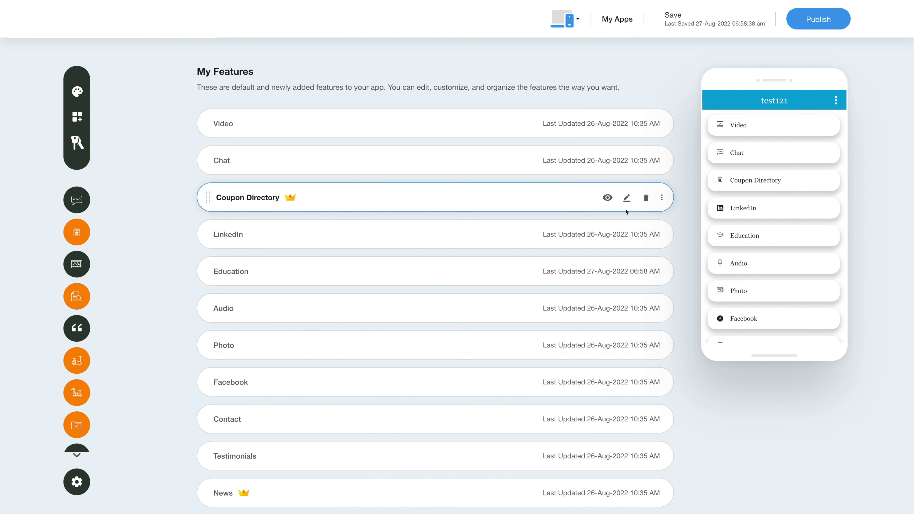
{"action": "left_click", "coordinate": [626, 198]}
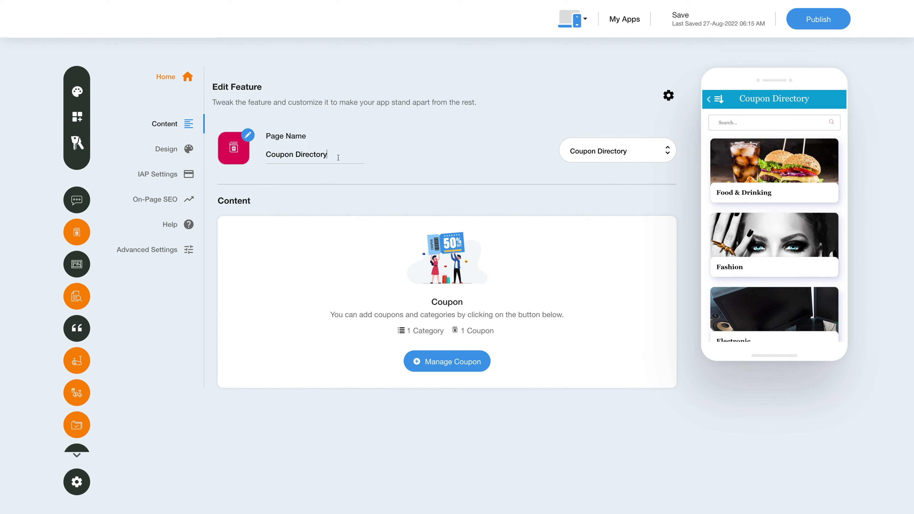
{"action": "left_click", "coordinate": [237, 152]}
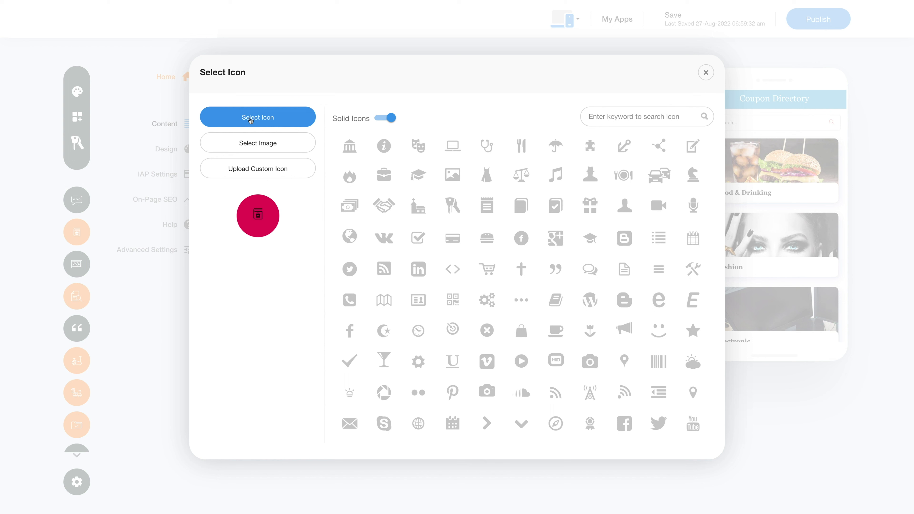
{"action": "left_click", "coordinate": [382, 120]}
{"action": "left_click", "coordinate": [394, 120]}
{"action": "left_click", "coordinate": [301, 146]}
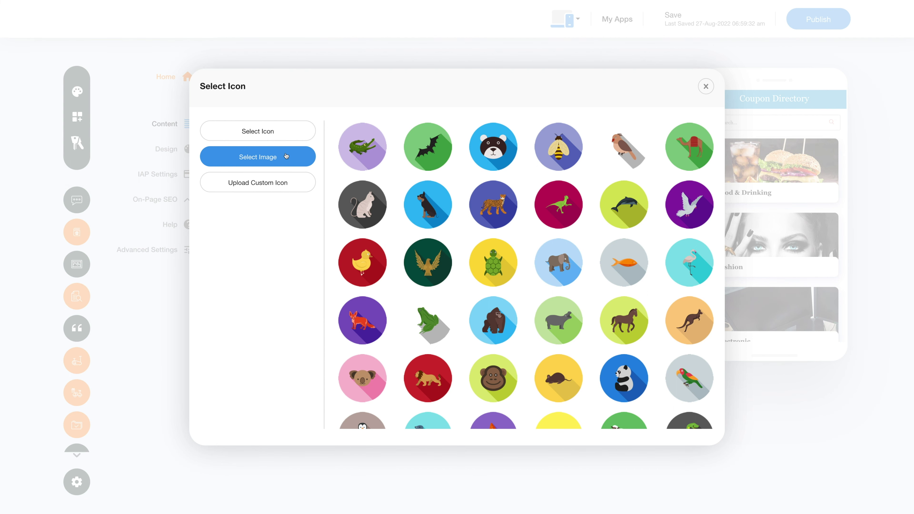
{"action": "left_click", "coordinate": [284, 182]}
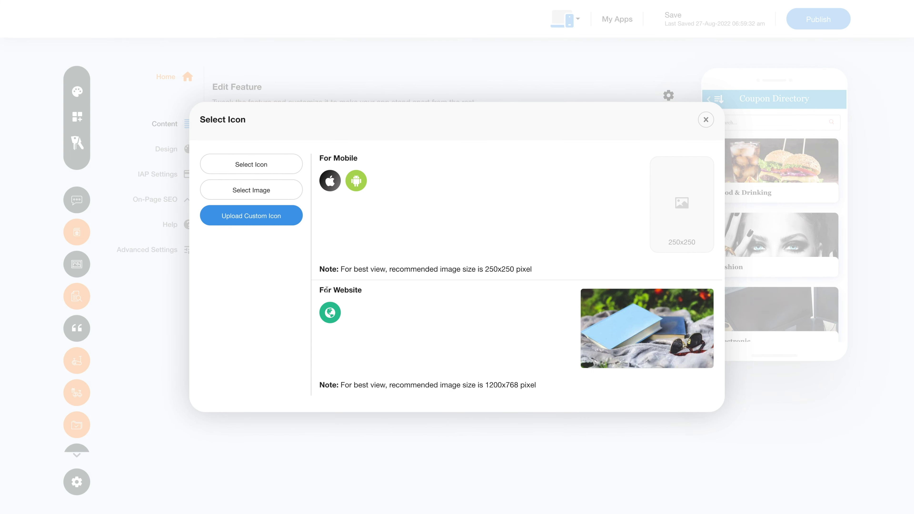
{"action": "left_click", "coordinate": [705, 119]}
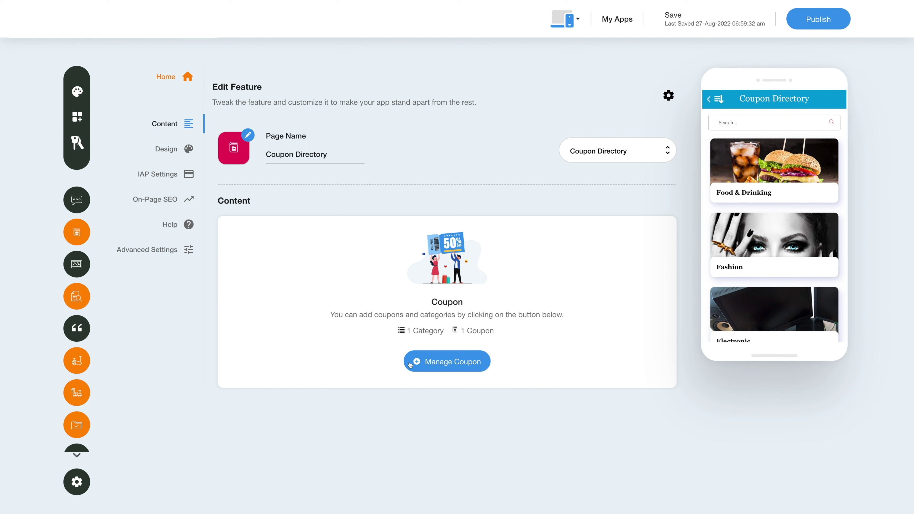
- Go to Manage Coupon and start a new coupon with + Create Coupon
{"action": "left_click", "coordinate": [445, 366]}
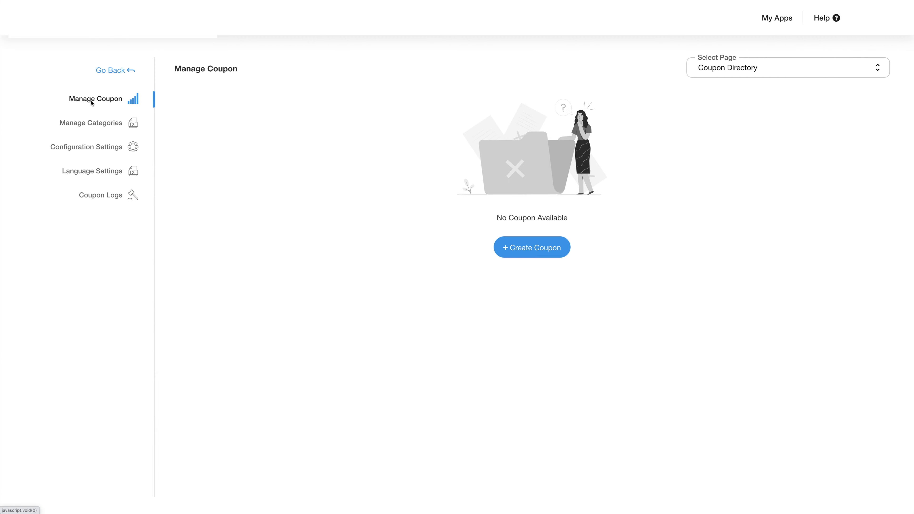
{"action": "left_click", "coordinate": [535, 248]}
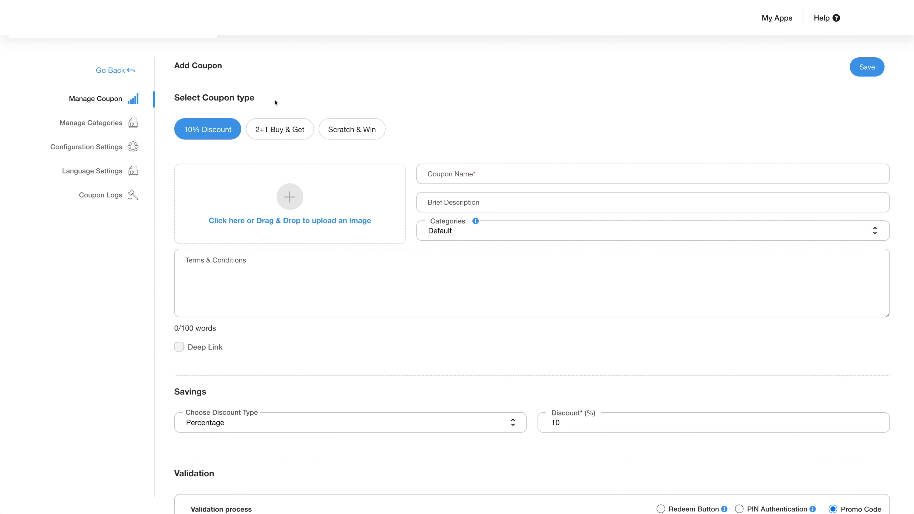
- Make a 10% Discount coupon named Coupon10, described 'Coupon Description', in the Default category
{"action": "left_click", "coordinate": [216, 133]}
{"action": "left_click", "coordinate": [456, 176]}
{"action": "type", "text": "Coupon10"}
{"action": "left_click", "coordinate": [433, 205]}
{"action": "type", "text": "Coupon Description"}
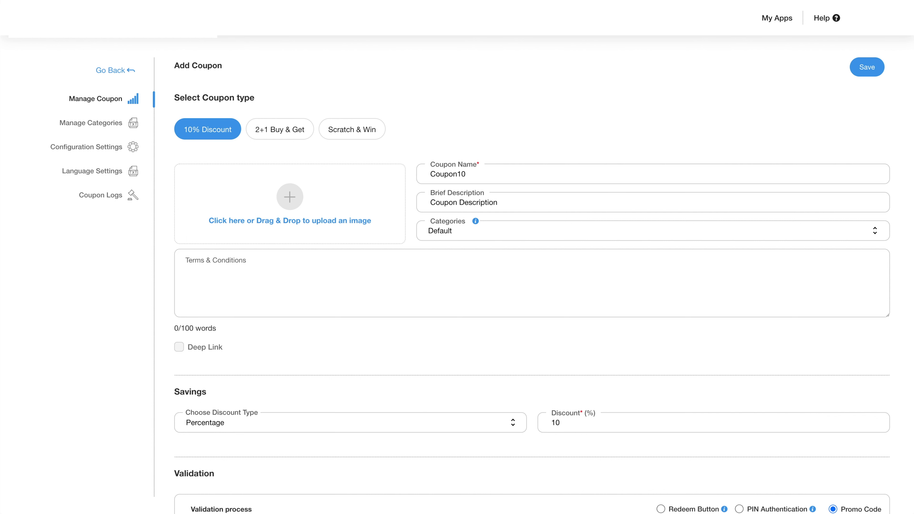
{"action": "left_click", "coordinate": [472, 233]}
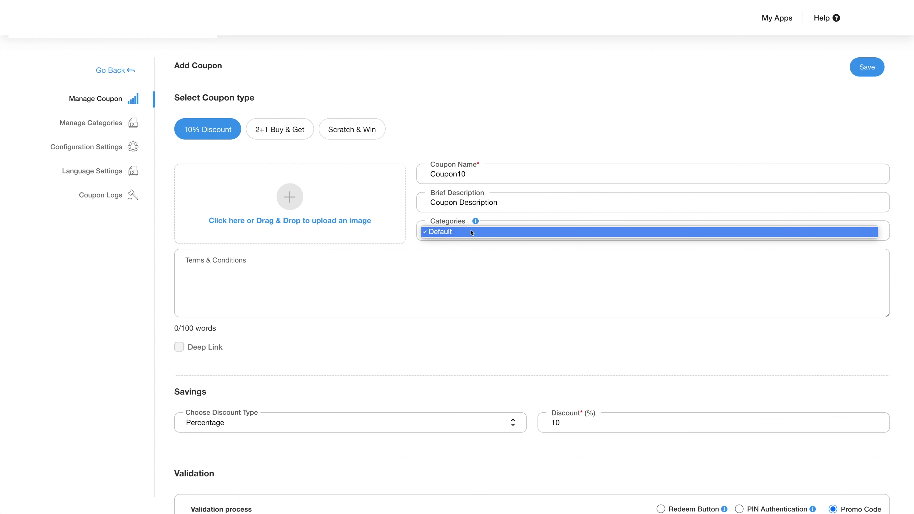
{"action": "left_click", "coordinate": [472, 232]}
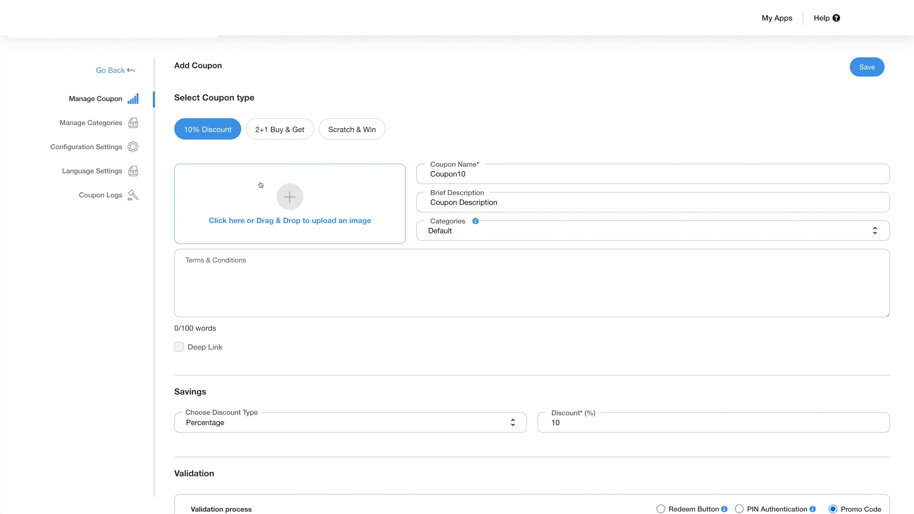
- Upload the red coupon picture and crop it around the word COUPON
{"action": "left_click", "coordinate": [292, 203]}
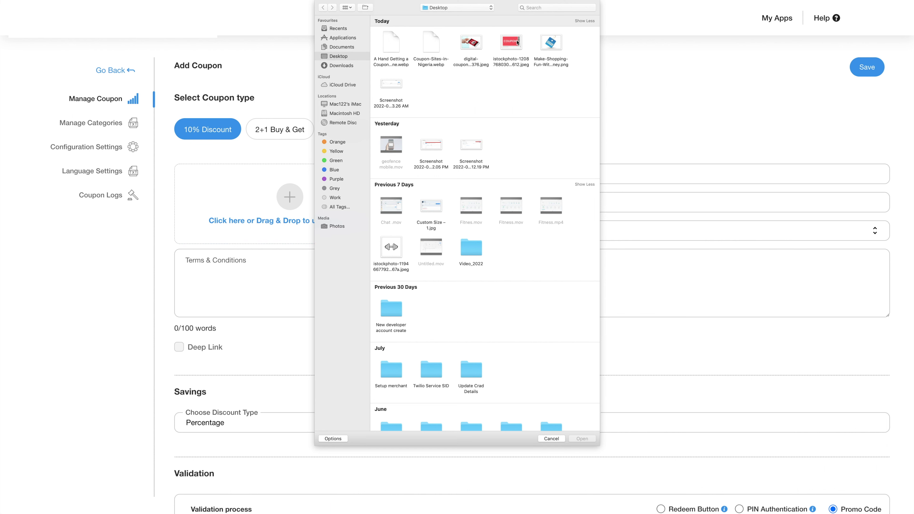
{"action": "left_click", "coordinate": [510, 45]}
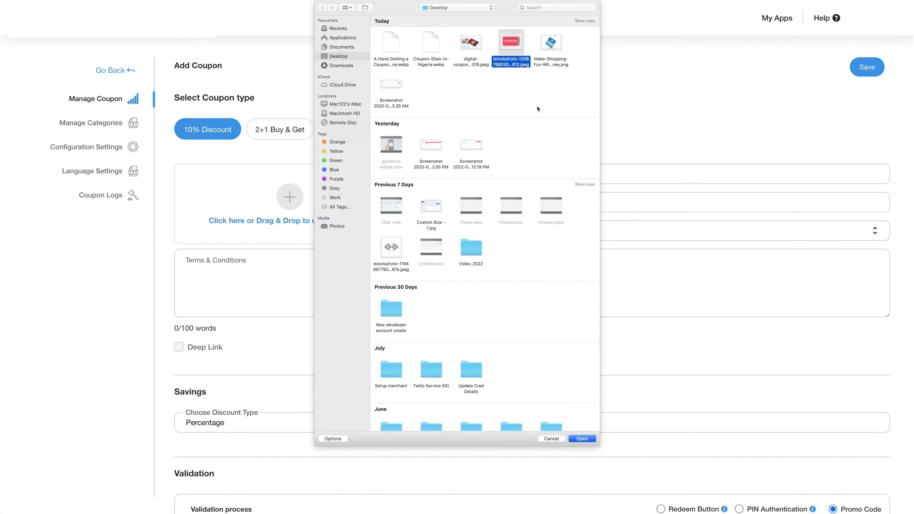
{"action": "left_click", "coordinate": [581, 438]}
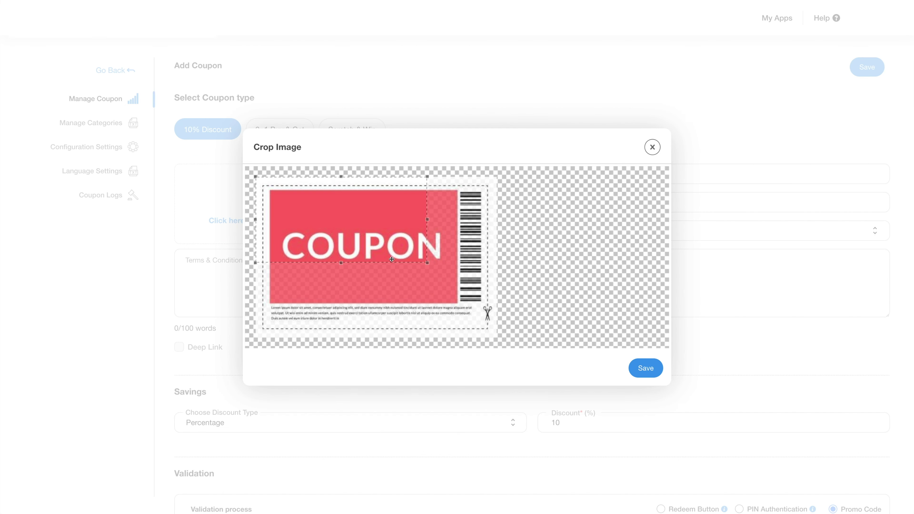
{"action": "left_click_drag", "start_coordinate": [320, 251], "coordinate": [326, 252]}
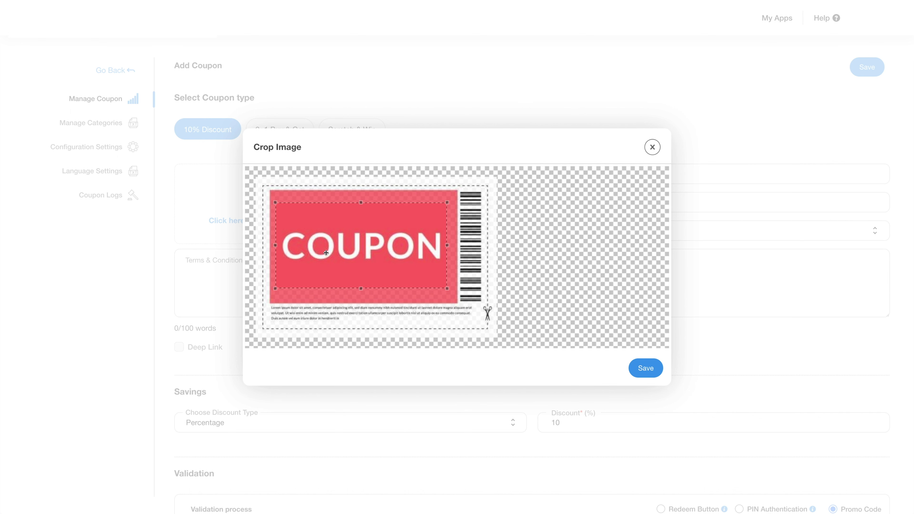
{"action": "left_click", "coordinate": [644, 370]}
- Enter 'Coupon terms and condition' as the coupon's terms and conditions
{"action": "left_click", "coordinate": [259, 260]}
{"action": "type", "text": "Coupon terms and condition"}
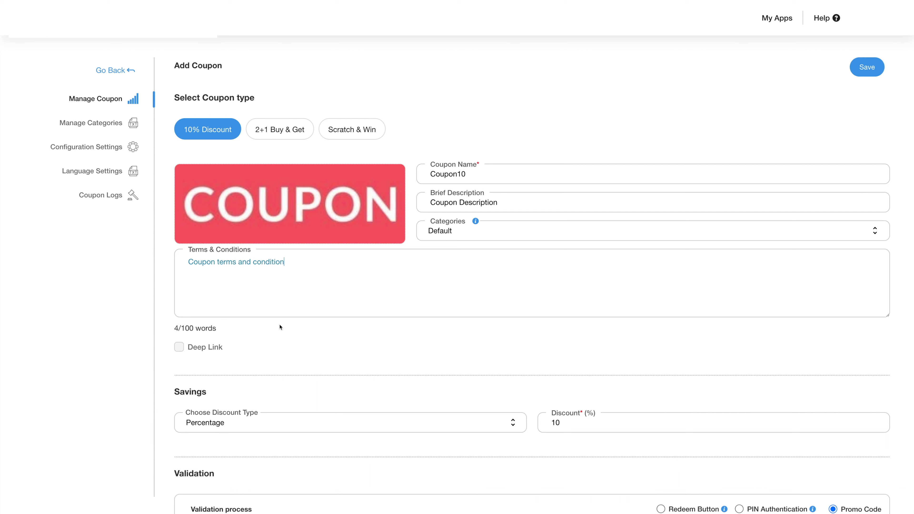
{"action": "scroll", "coordinate": [233, 130], "scroll_direction": "down", "scroll_amount": 6}
- Try the deep link icon options, then leave deep linking turned off
{"action": "left_click", "coordinate": [179, 103]}
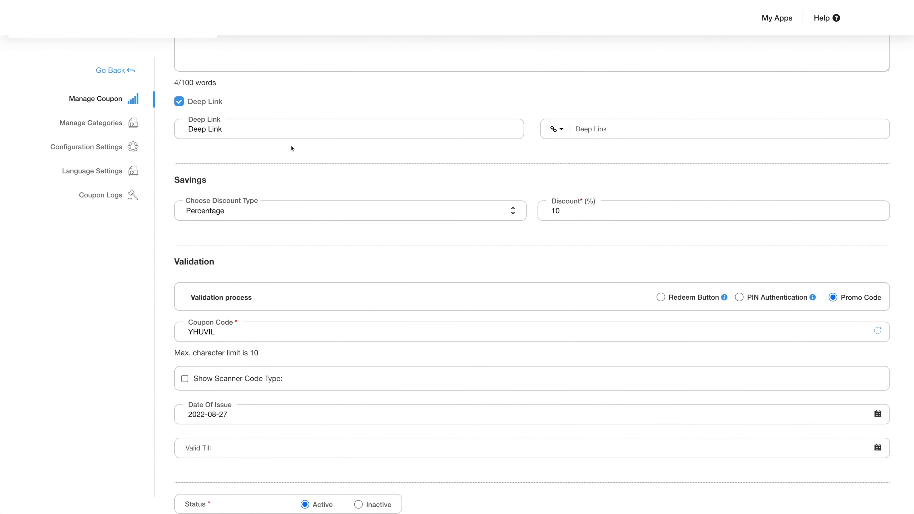
{"action": "left_click", "coordinate": [563, 130]}
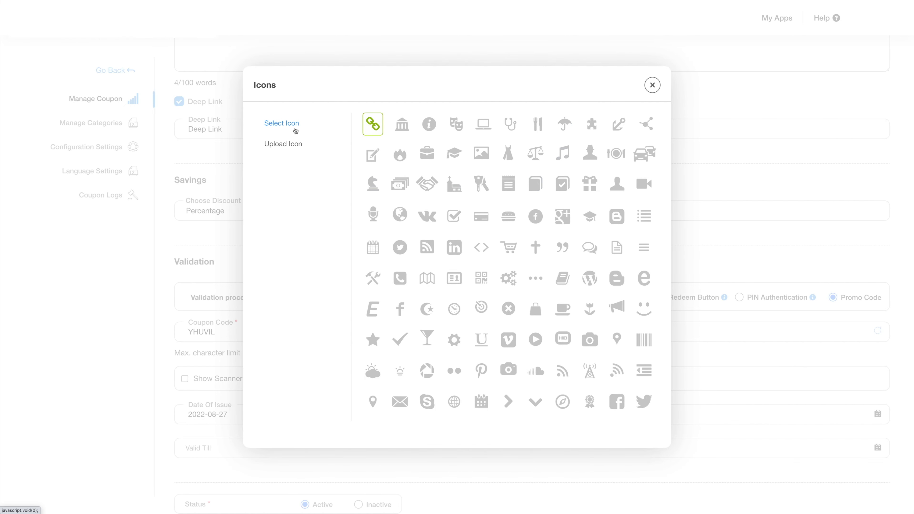
{"action": "left_click", "coordinate": [292, 146]}
{"action": "left_click", "coordinate": [160, 143]}
{"action": "left_click", "coordinate": [220, 101]}
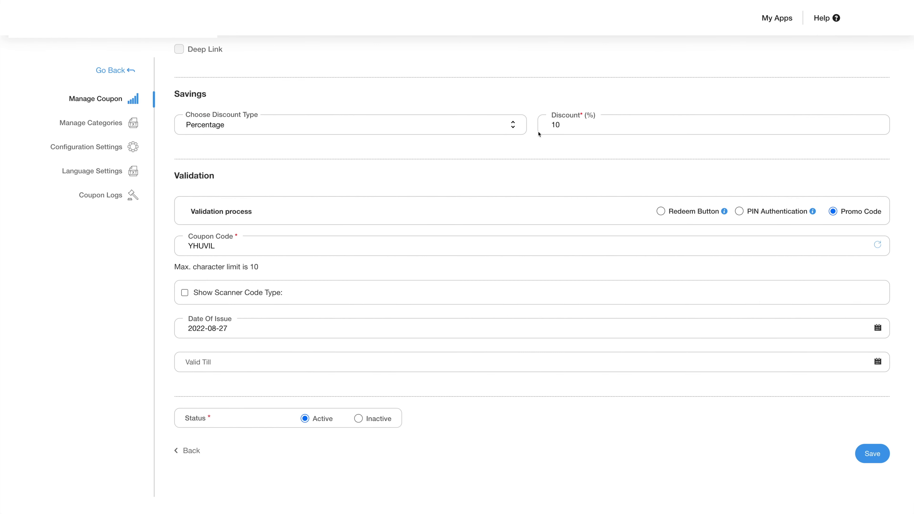
- Keep Percentage as the discount type and clear the discount value to re-enter 10
{"action": "left_click", "coordinate": [515, 126]}
{"action": "left_click", "coordinate": [584, 122]}
{"action": "key", "text": "BackSpace"}
{"action": "key", "text": "BackSpace"}
- Set validation to Promo Code with a BAR Code scanner, keeping the coupon Reusable
{"action": "left_click", "coordinate": [659, 212]}
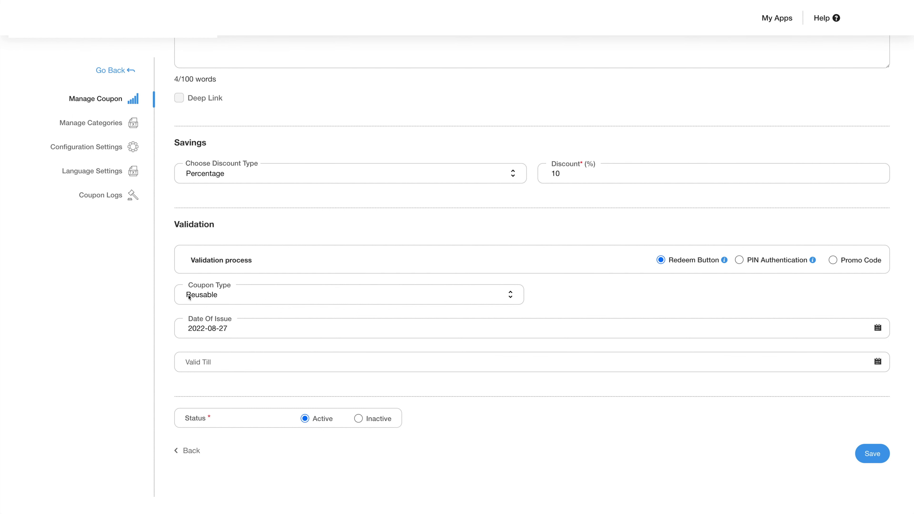
{"action": "left_click", "coordinate": [297, 297]}
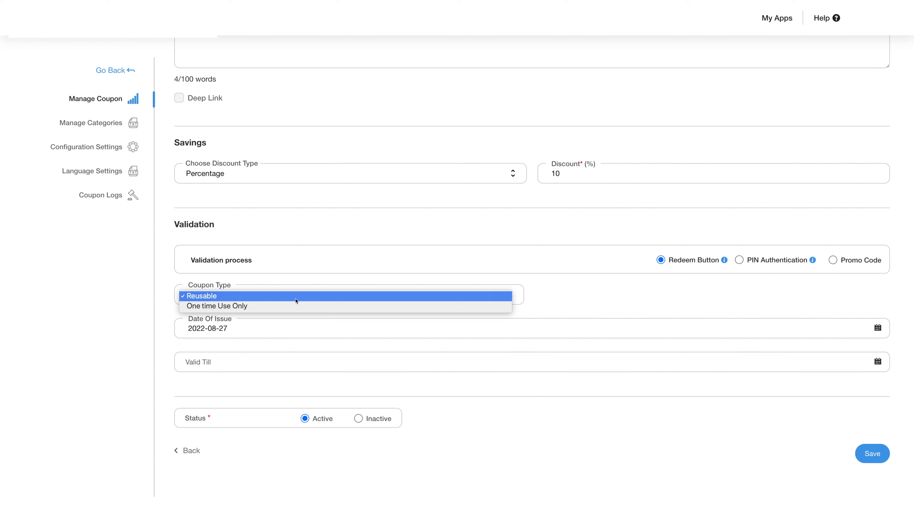
{"action": "left_click", "coordinate": [295, 296]}
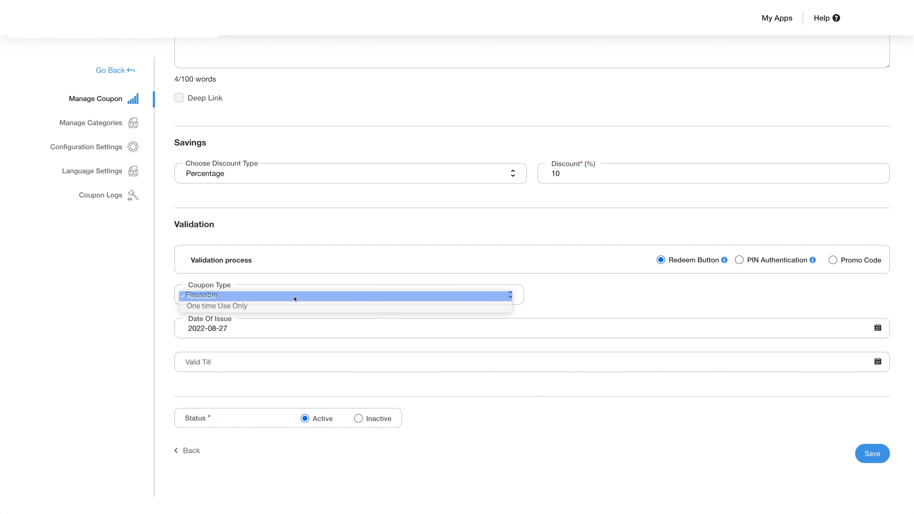
{"action": "left_click", "coordinate": [739, 260]}
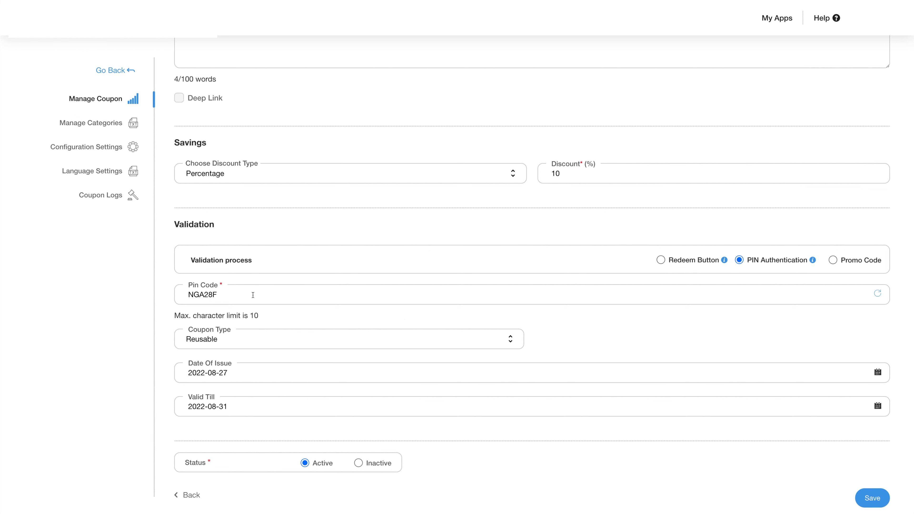
{"action": "left_click", "coordinate": [261, 340]}
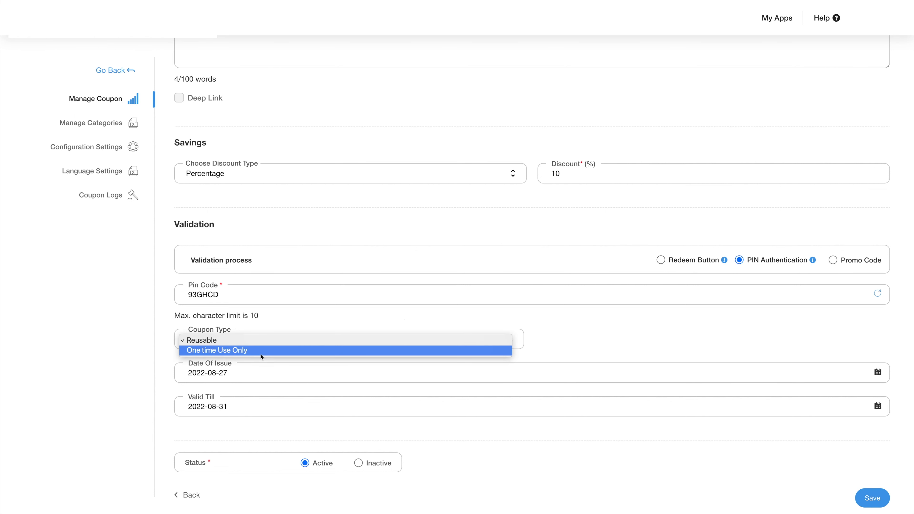
{"action": "left_click", "coordinate": [262, 343]}
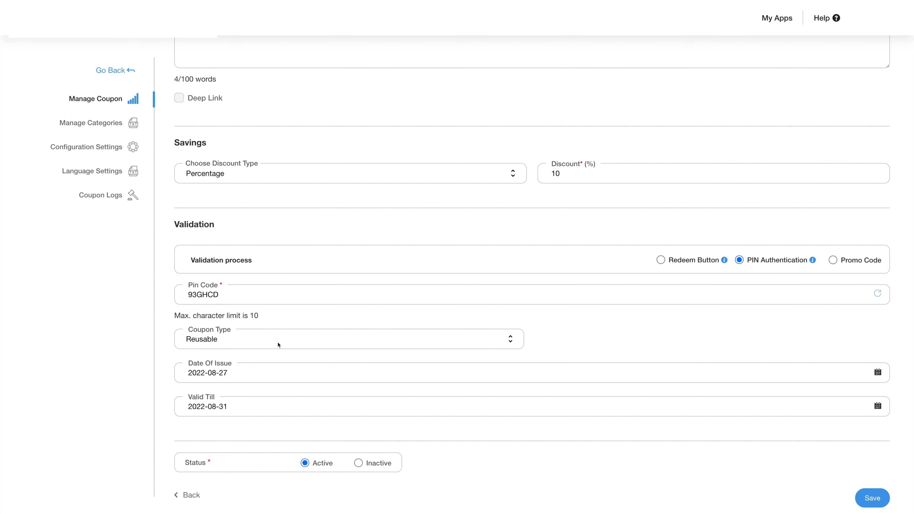
{"action": "left_click", "coordinate": [833, 260]}
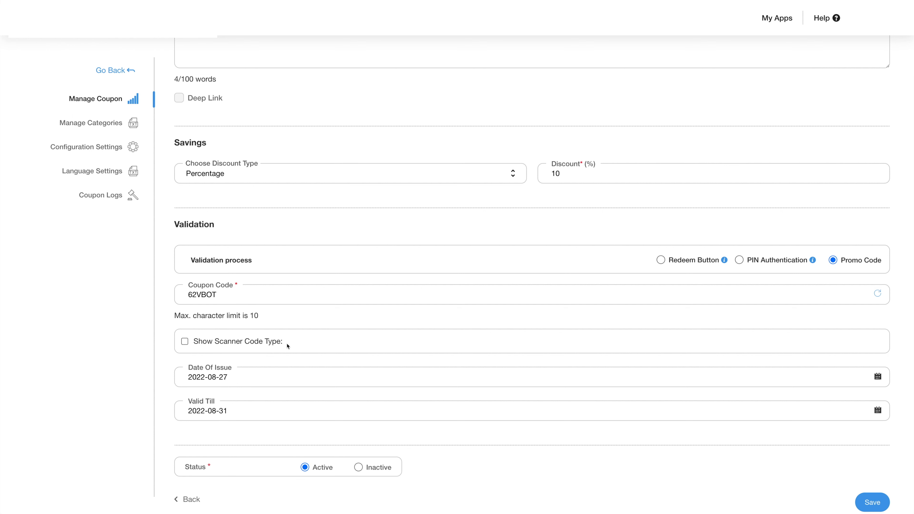
{"action": "left_click", "coordinate": [185, 342]}
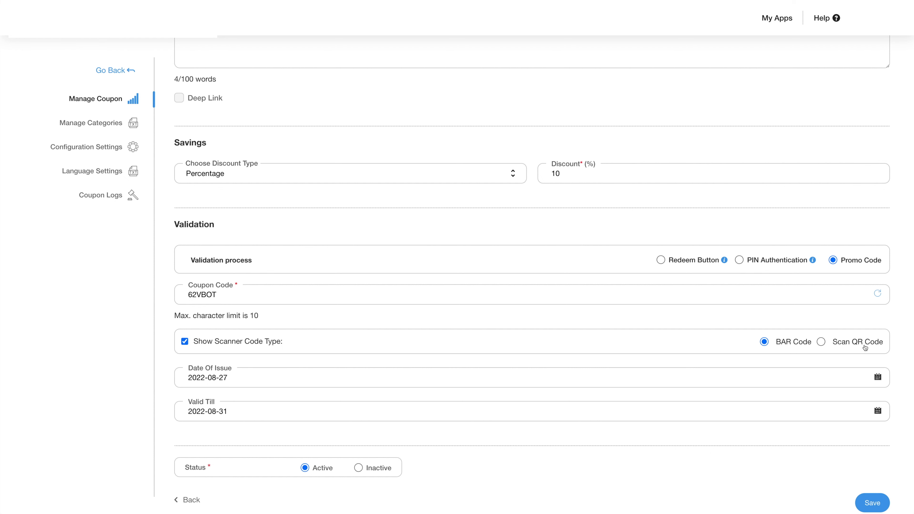
{"action": "scroll", "coordinate": [662, 349], "scroll_direction": "down", "scroll_amount": 1}
- Make the coupon valid from 2022-08-27 to 2022-08-31
{"action": "left_click", "coordinate": [675, 340]}
{"action": "left_click", "coordinate": [318, 453]}
{"action": "left_click", "coordinate": [473, 376]}
{"action": "left_click", "coordinate": [258, 496]}
{"action": "scroll", "coordinate": [534, 444], "scroll_direction": "down", "scroll_amount": 1}
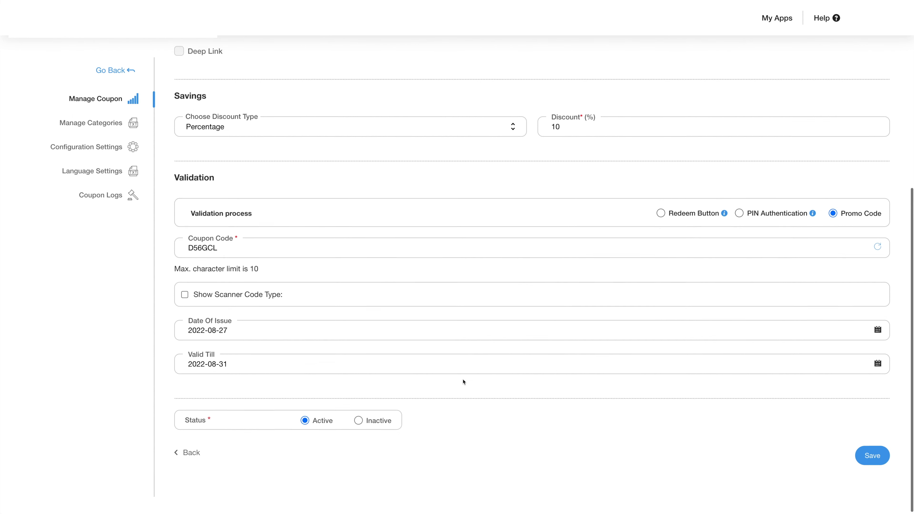
{"action": "scroll", "coordinate": [463, 382], "scroll_direction": "up", "scroll_amount": 10}
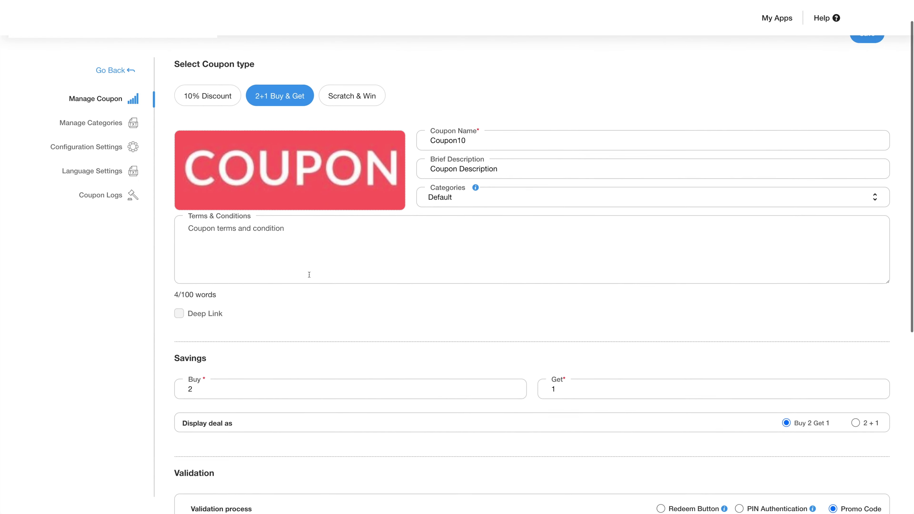
- Switch Coupon10 to a 2+1 Buy & Get deal: Buy 2, Get 1, shown as Buy 2 Get 1
{"action": "scroll", "coordinate": [305, 277], "scroll_direction": "down", "scroll_amount": 1}
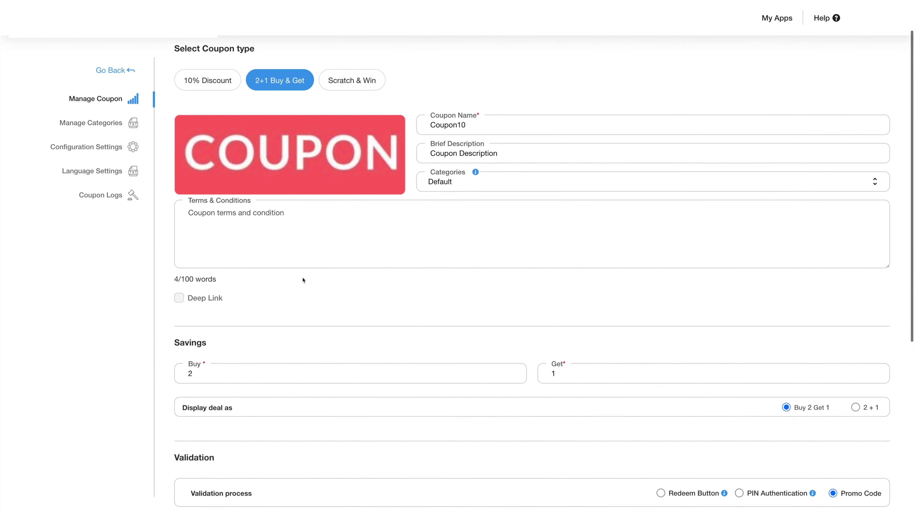
{"action": "scroll", "coordinate": [302, 279], "scroll_direction": "down", "scroll_amount": 2}
{"action": "left_click", "coordinate": [181, 226]}
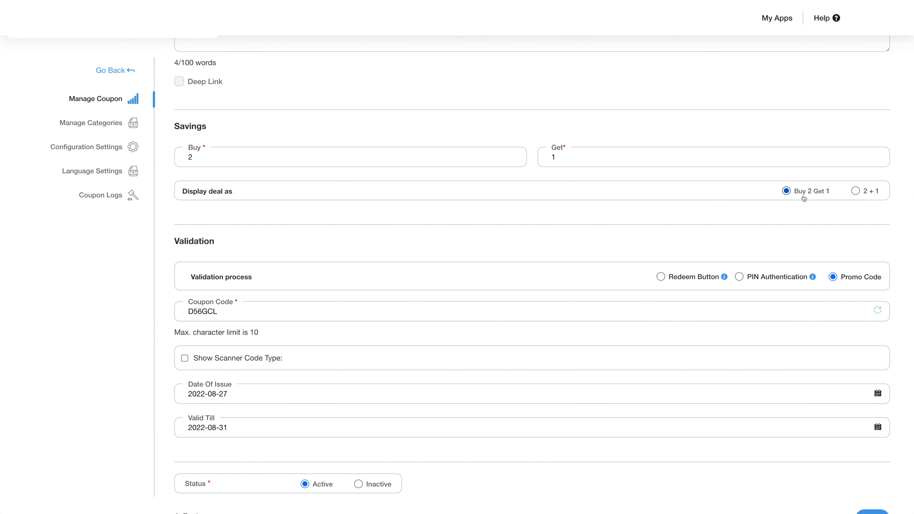
{"action": "scroll", "coordinate": [275, 222], "scroll_direction": "down", "scroll_amount": 2}
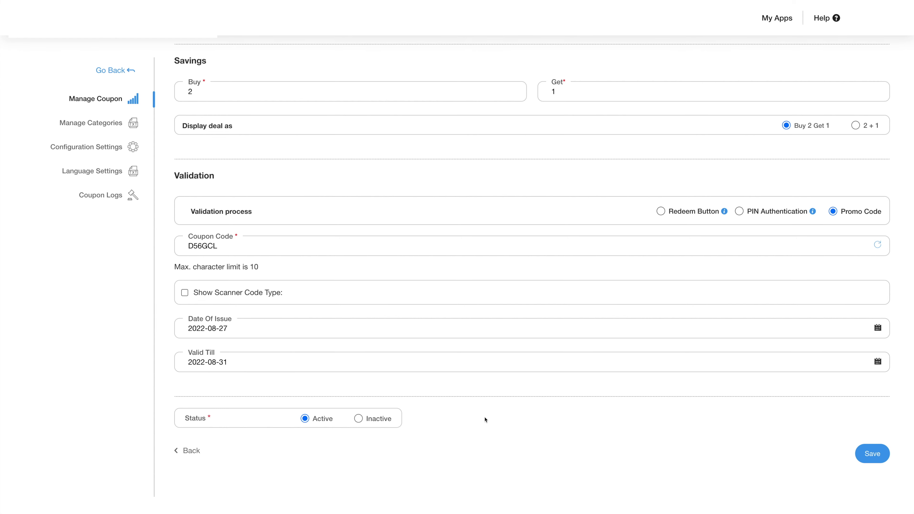
{"action": "scroll", "coordinate": [484, 419], "scroll_direction": "up", "scroll_amount": 10}
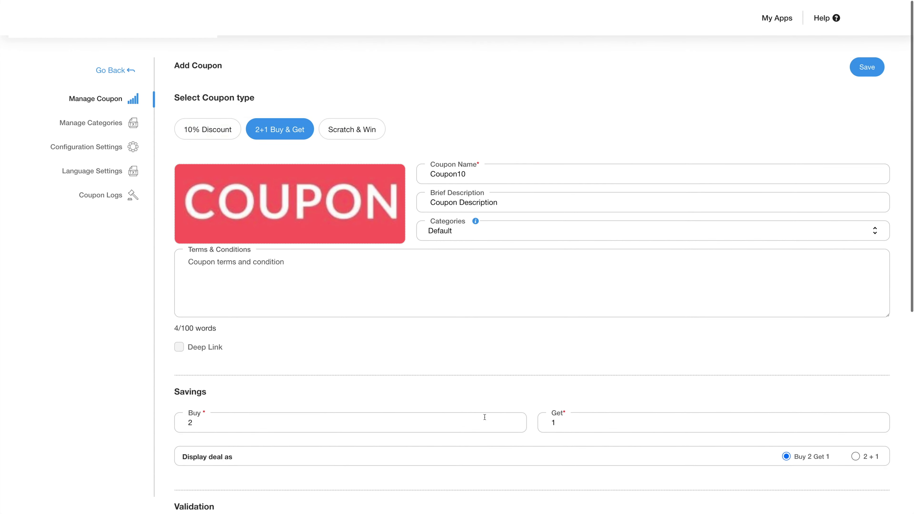
- Make the coupon a Scratch & Win game with a 2% lucky card announcing 500
{"action": "left_click", "coordinate": [348, 128]}
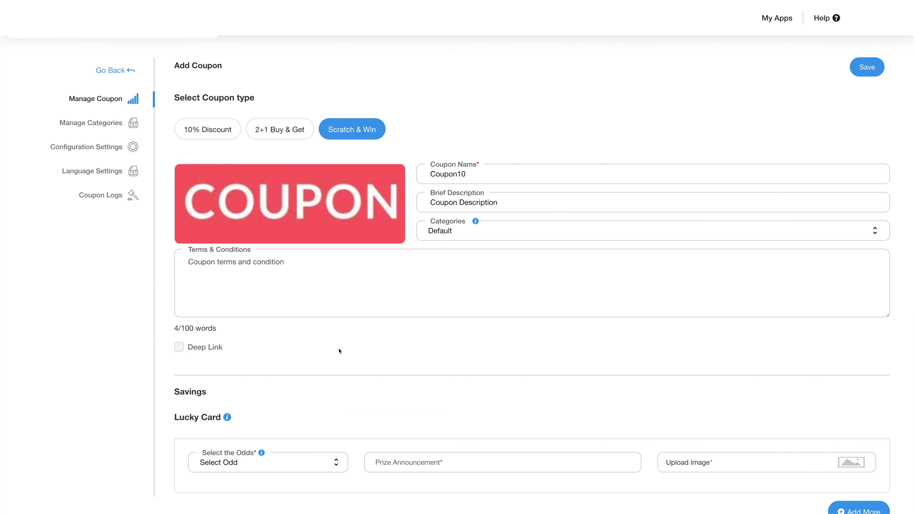
{"action": "scroll", "coordinate": [339, 351], "scroll_direction": "down", "scroll_amount": 4}
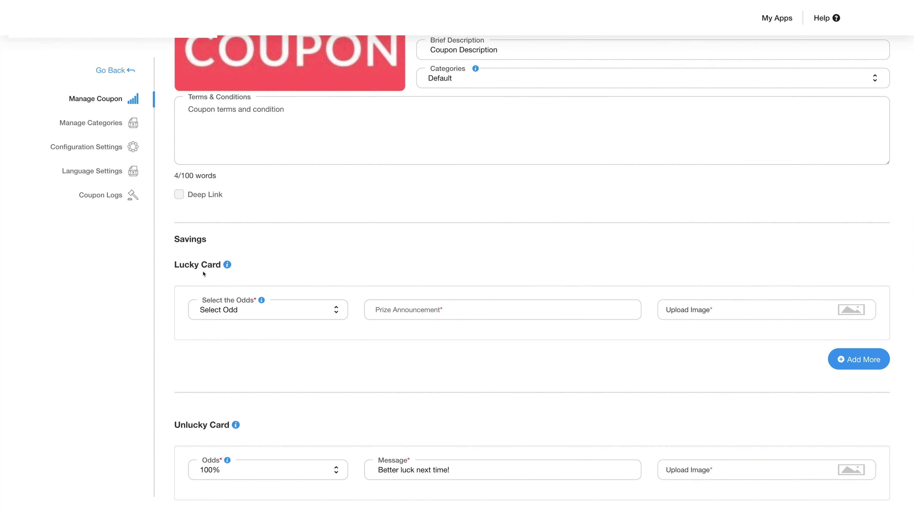
{"action": "mouse_move", "coordinate": [228, 267]}
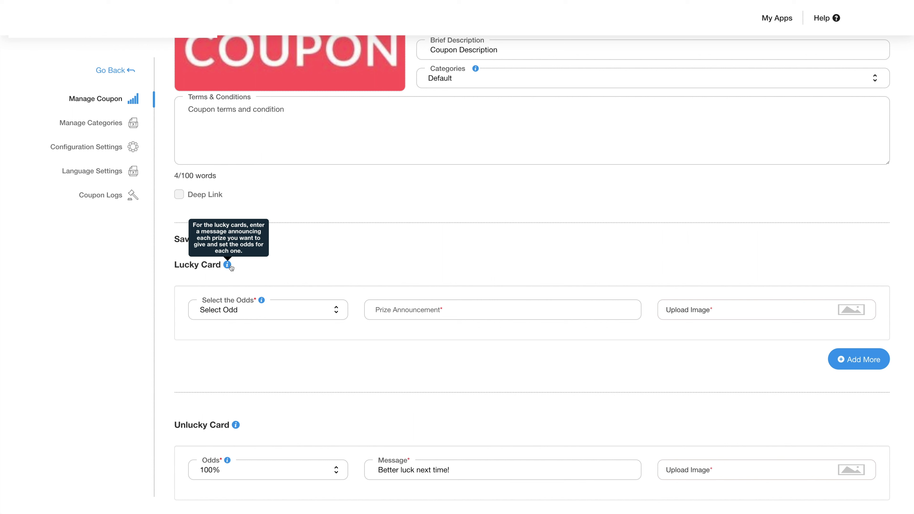
{"action": "left_click", "coordinate": [313, 319]}
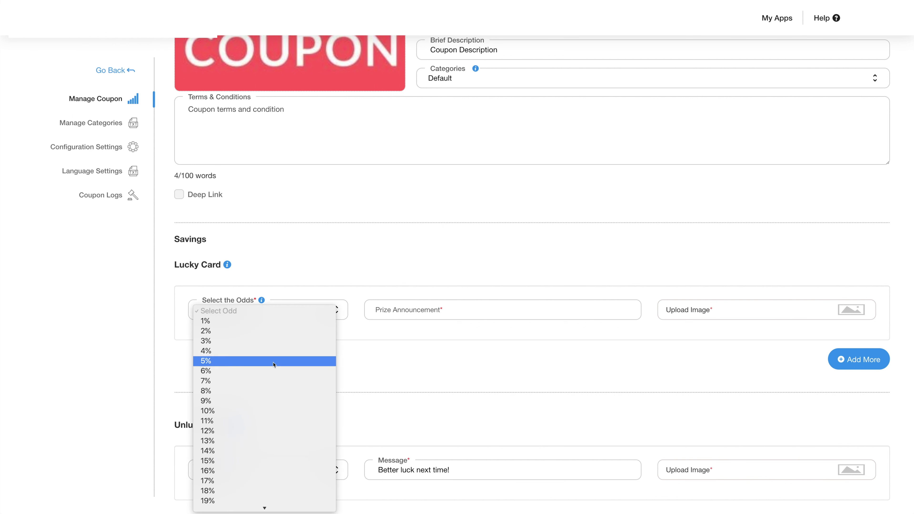
{"action": "left_click", "coordinate": [261, 333]}
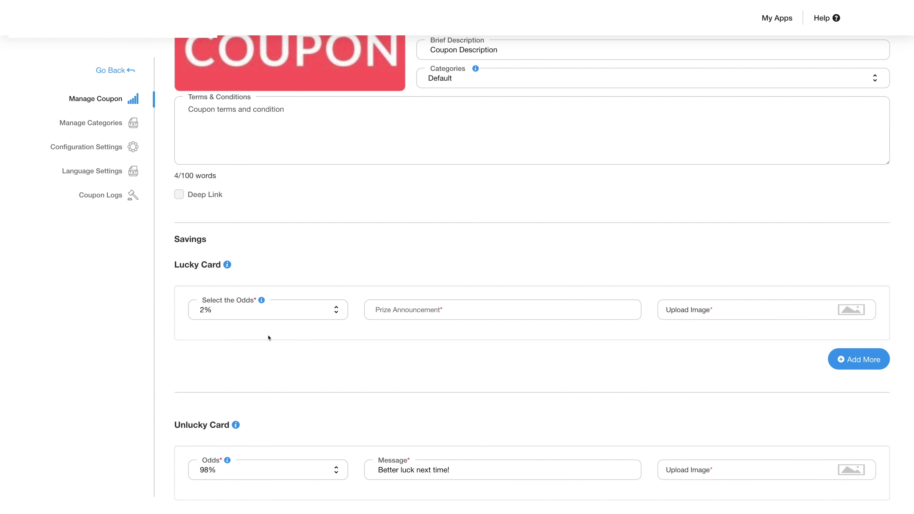
{"action": "left_click", "coordinate": [379, 306]}
{"action": "type", "text": "500"}
- Give the lucky card the cropped Make-Shopping image
{"action": "left_click", "coordinate": [701, 312]}
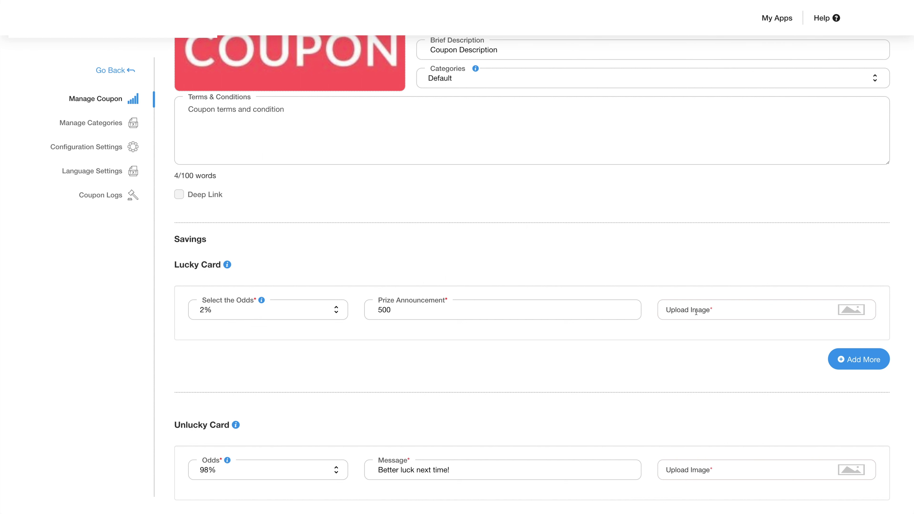
{"action": "left_click", "coordinate": [550, 50]}
{"action": "left_click", "coordinate": [582, 438]}
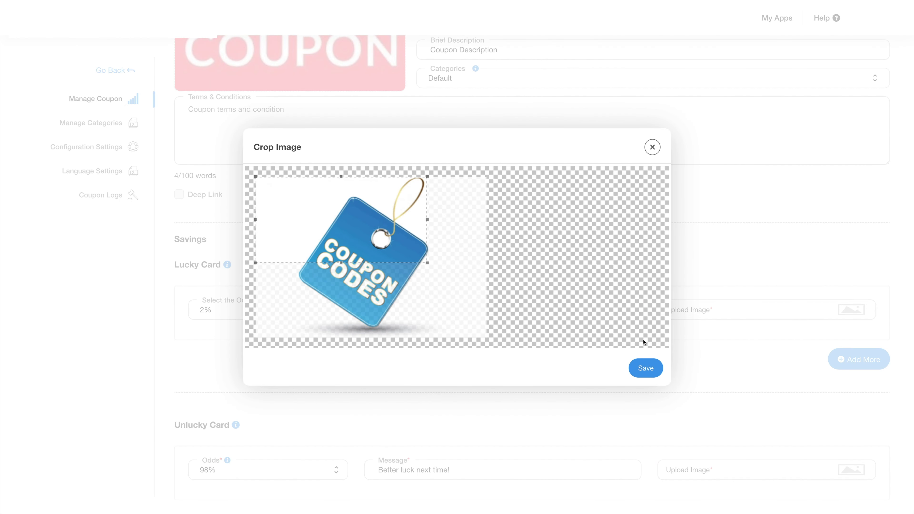
{"action": "left_click", "coordinate": [645, 367]}
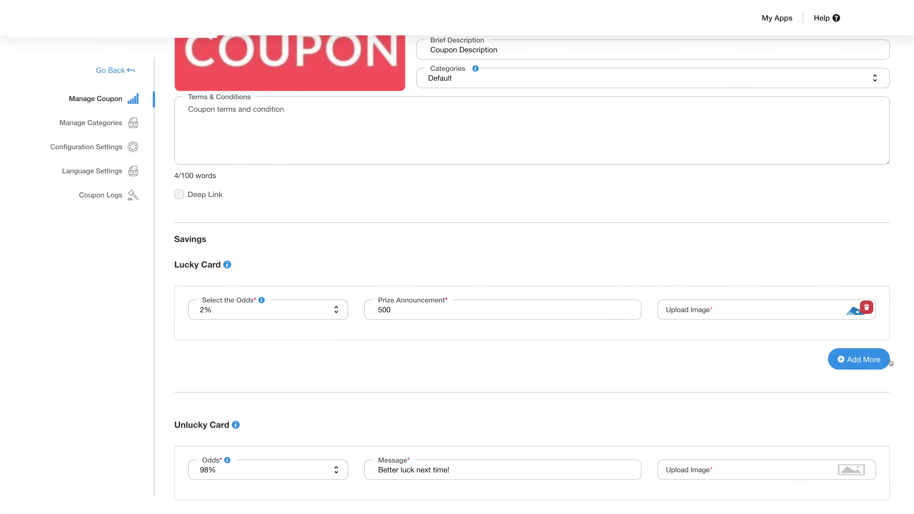
- Delete the extra second lucky card, review the unlucky card message, and save the coupon
{"action": "left_click", "coordinate": [861, 361]}
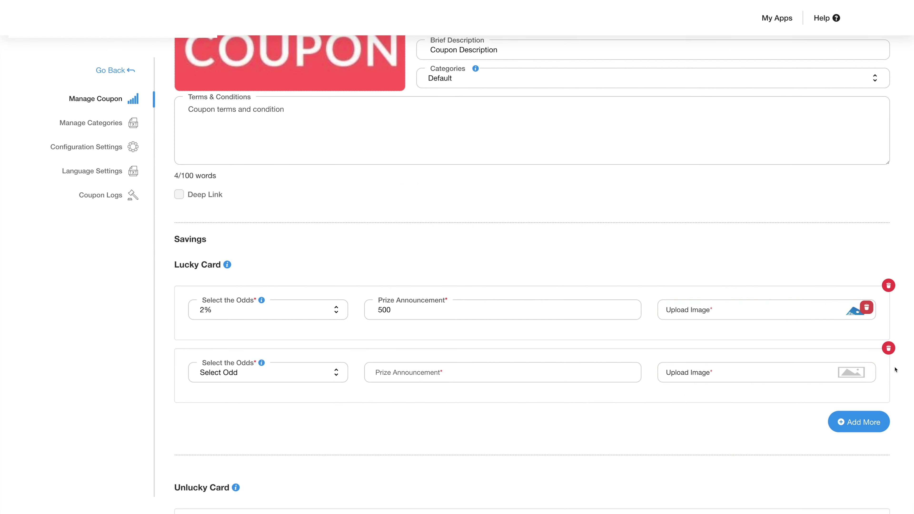
{"action": "left_click", "coordinate": [888, 349]}
{"action": "left_click", "coordinate": [583, 293]}
{"action": "scroll", "coordinate": [345, 384], "scroll_direction": "down", "scroll_amount": 3}
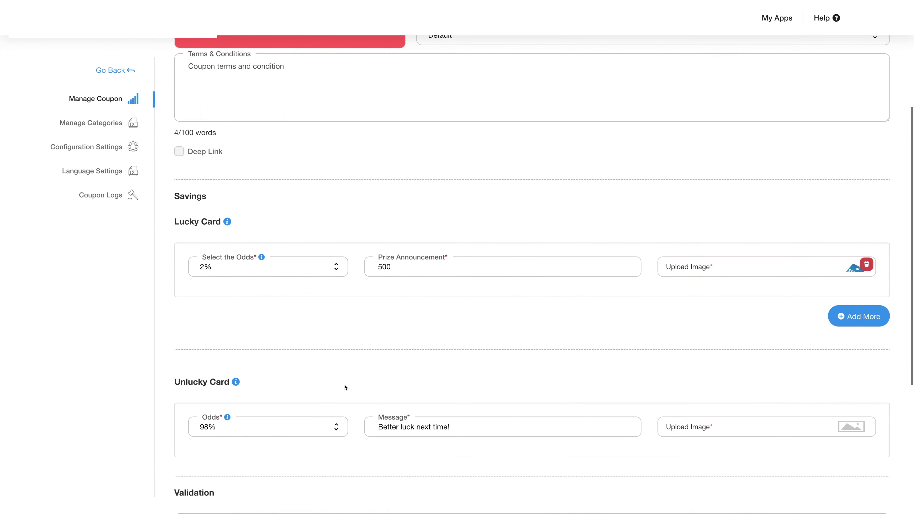
{"action": "scroll", "coordinate": [344, 385], "scroll_direction": "down", "scroll_amount": 5}
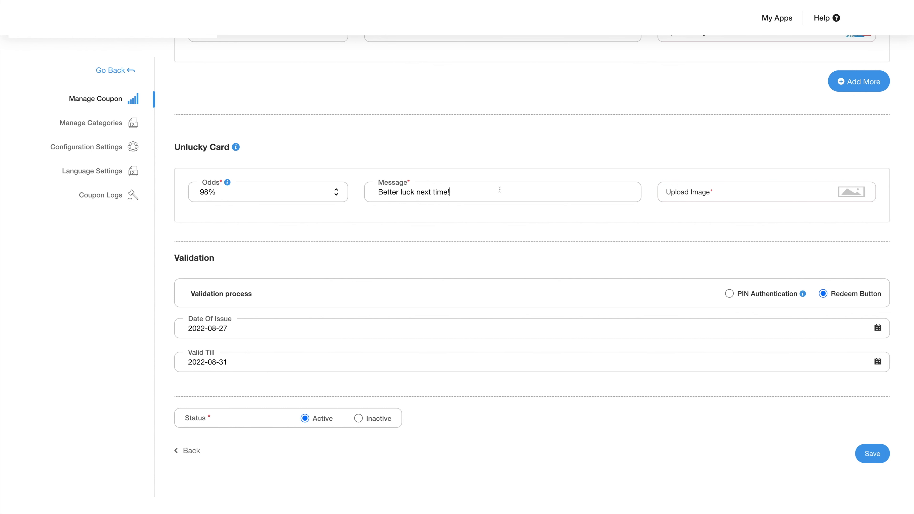
{"action": "left_click", "coordinate": [521, 194]}
{"action": "scroll", "coordinate": [803, 302], "scroll_direction": "up", "scroll_amount": 10}
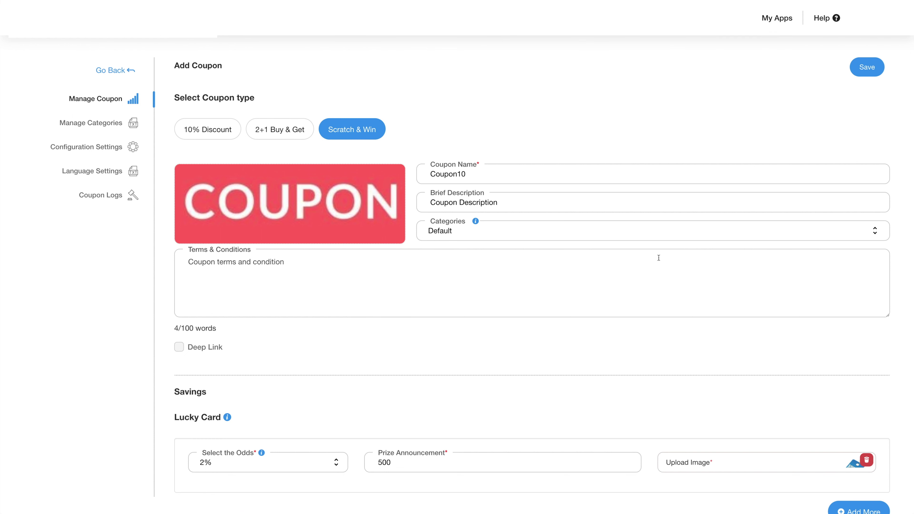
{"action": "left_click", "coordinate": [870, 69]}
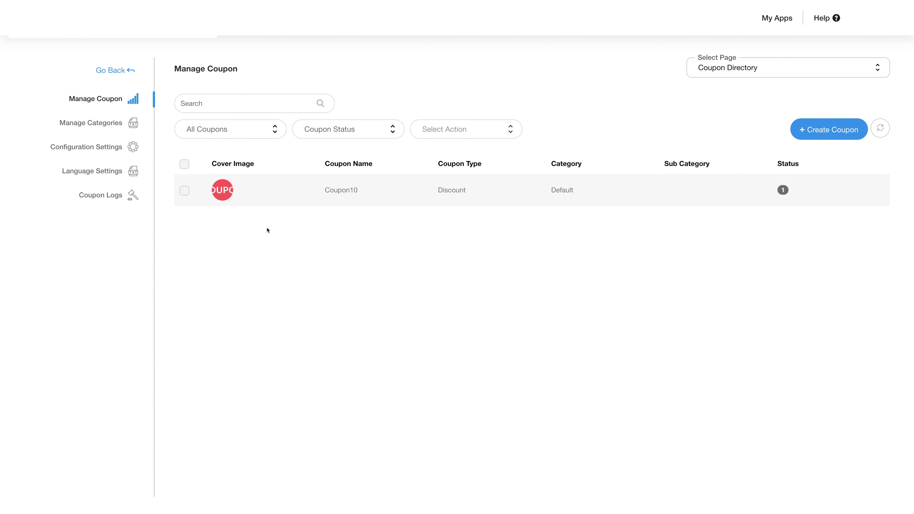
- Open the Coupon10 row's actions menu and dismiss it without choosing an action
{"action": "mouse_move", "coordinate": [255, 202]}
{"action": "left_click", "coordinate": [874, 189]}
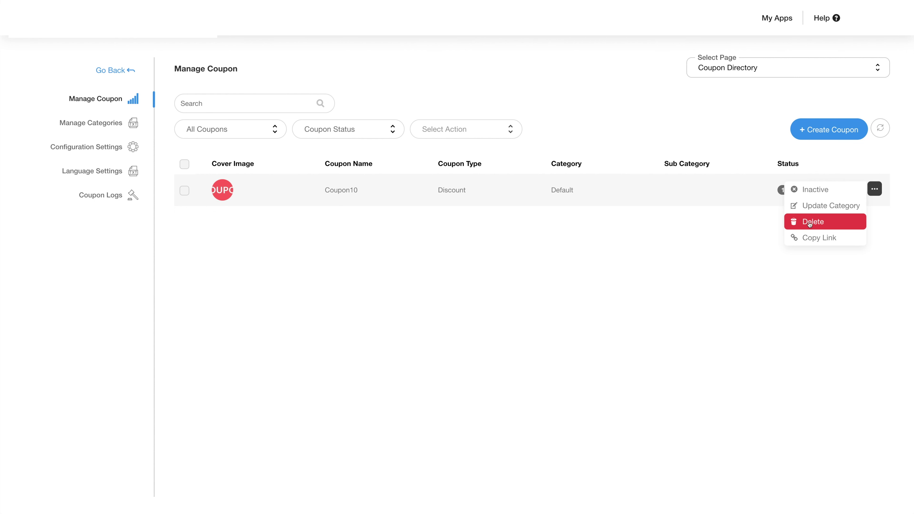
{"action": "left_click", "coordinate": [830, 239]}
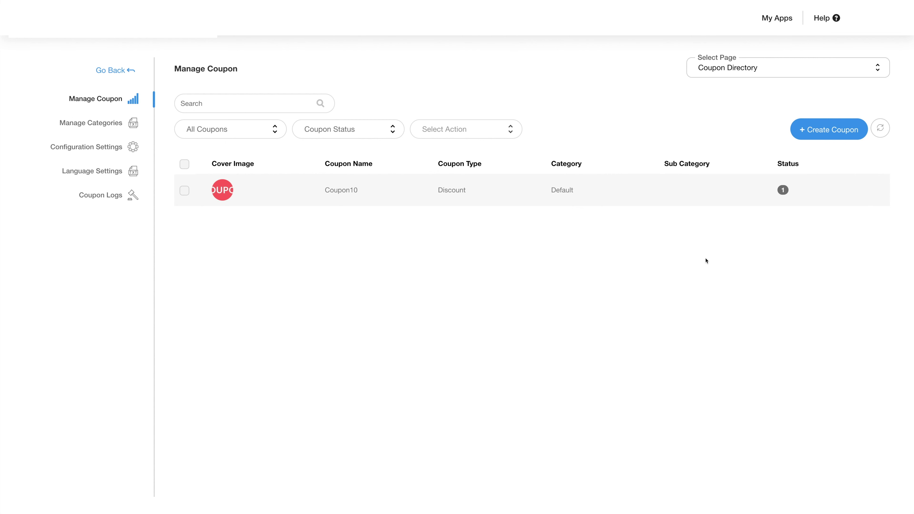
- Check the All Coupons and Coupon Status filters, leaving both showing everything
{"action": "left_click", "coordinate": [272, 132]}
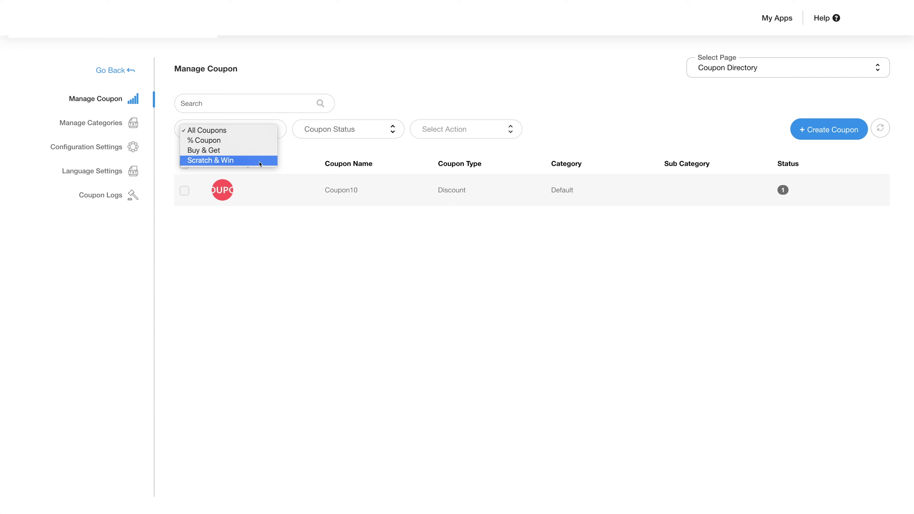
{"action": "left_click", "coordinate": [260, 130]}
{"action": "left_click", "coordinate": [335, 133]}
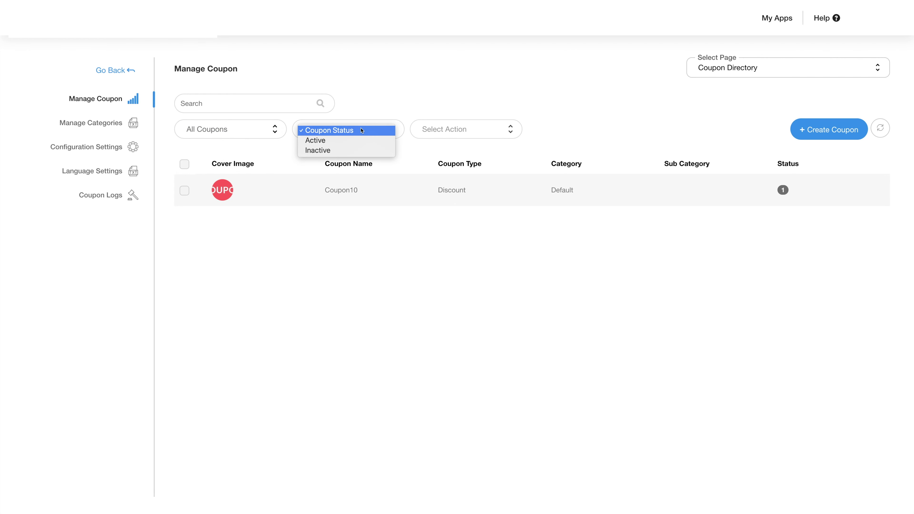
{"action": "left_click", "coordinate": [358, 130]}
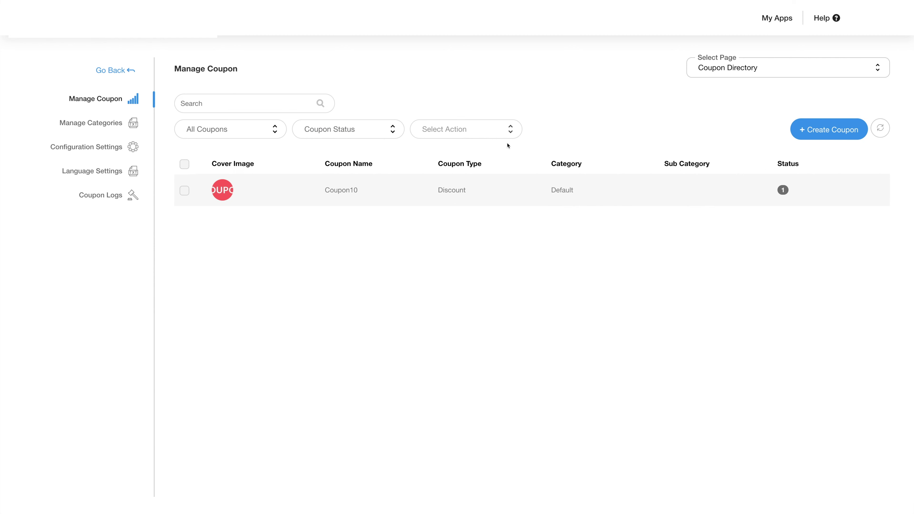
- Switch to Manage Categories, leaving the category status filter unset
{"action": "left_click", "coordinate": [108, 123]}
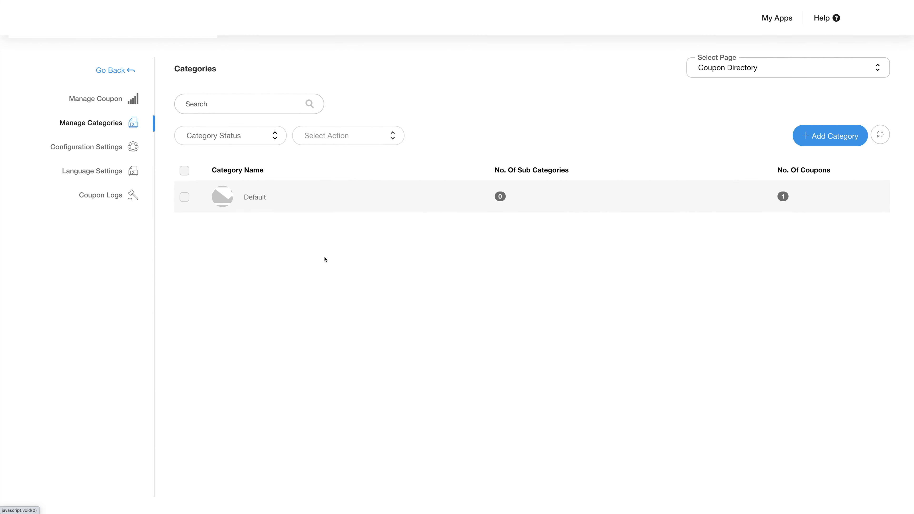
{"action": "left_click", "coordinate": [256, 139]}
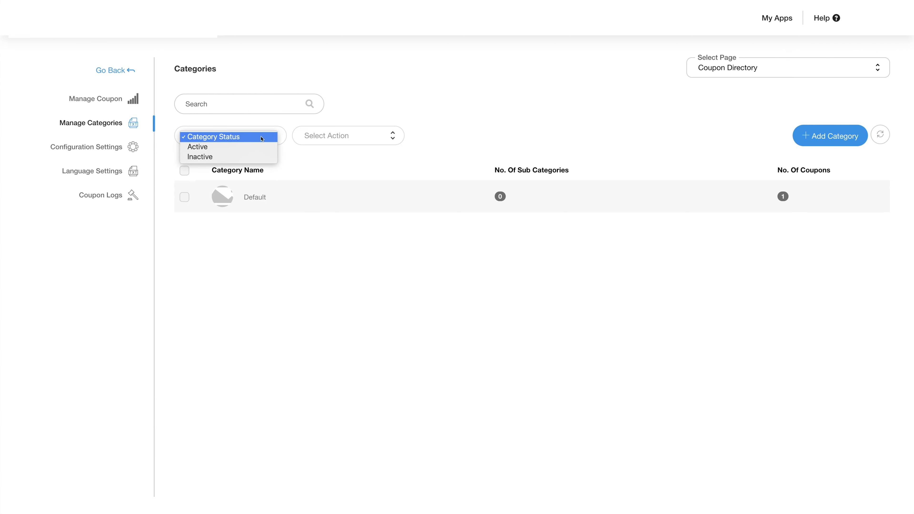
{"action": "left_click", "coordinate": [246, 139]}
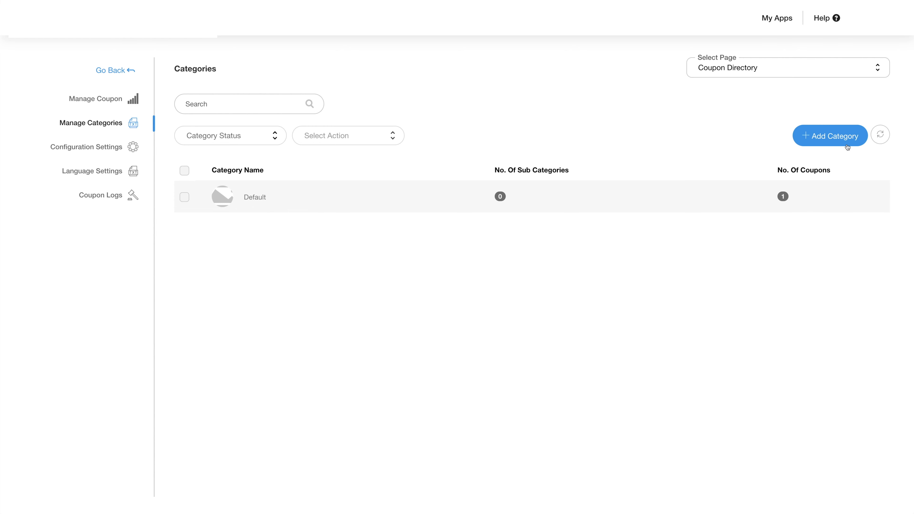
- Create the Coupon Codes category with custom sorting and the coupon codes thumbnail image
{"action": "left_click", "coordinate": [826, 141]}
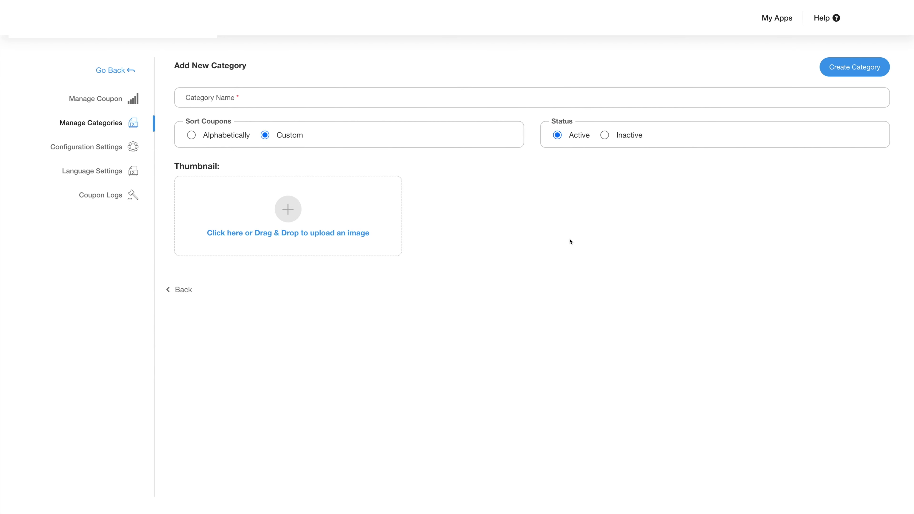
{"action": "left_click", "coordinate": [291, 106]}
{"action": "type", "text": "Coupon Codes"}
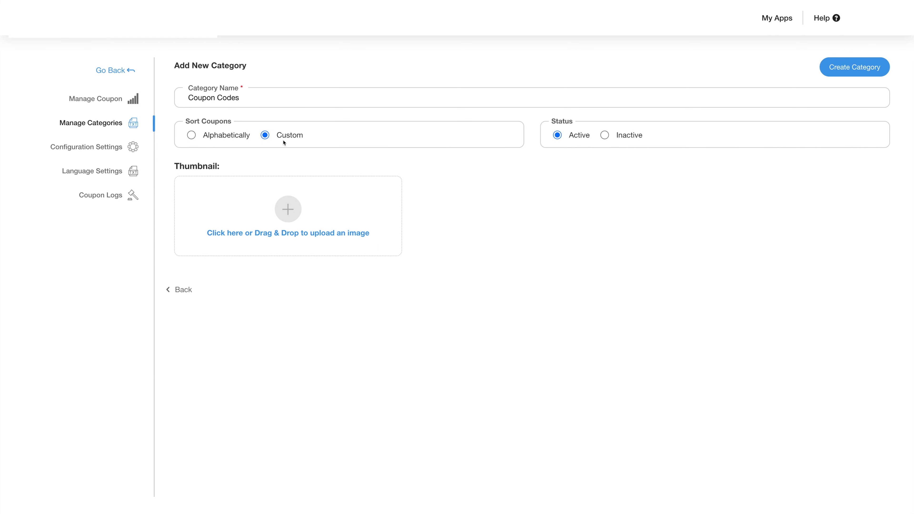
{"action": "left_click", "coordinate": [191, 137]}
{"action": "left_click", "coordinate": [265, 135]}
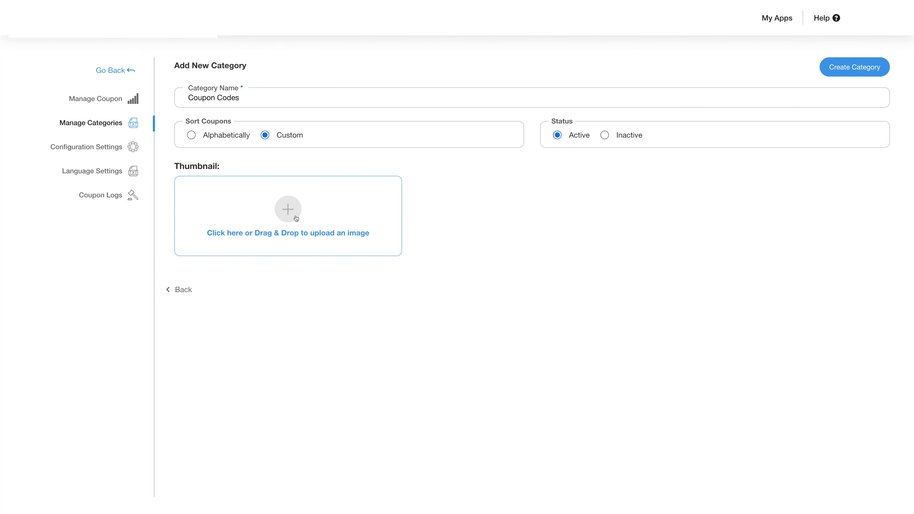
{"action": "left_click", "coordinate": [288, 212]}
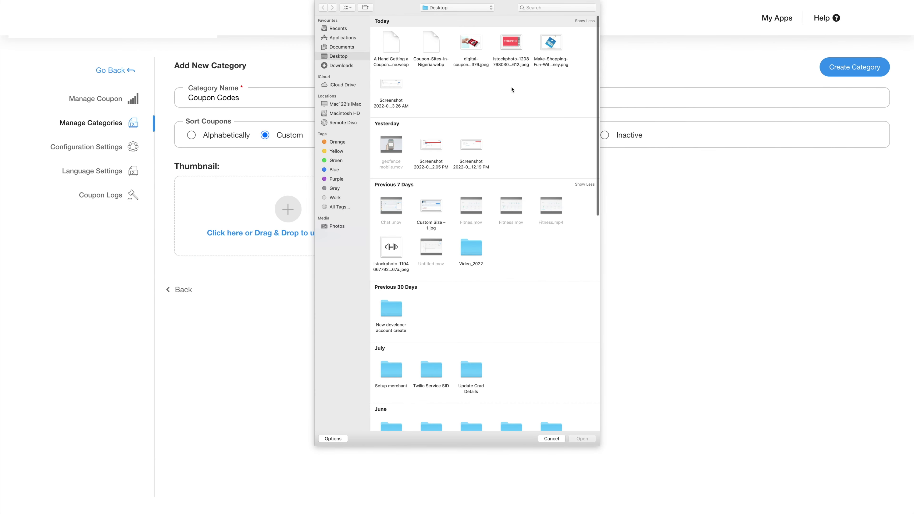
{"action": "left_click", "coordinate": [551, 51]}
{"action": "left_click", "coordinate": [586, 438]}
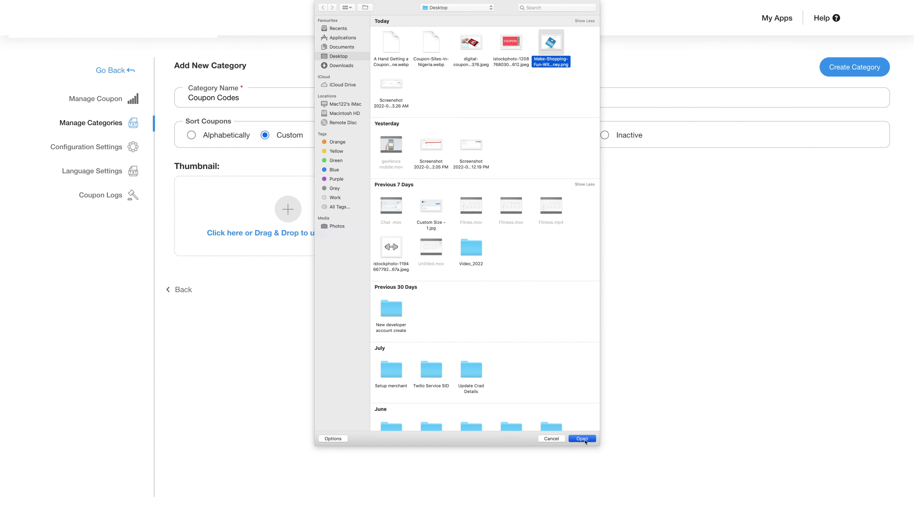
{"action": "left_click", "coordinate": [850, 68]}
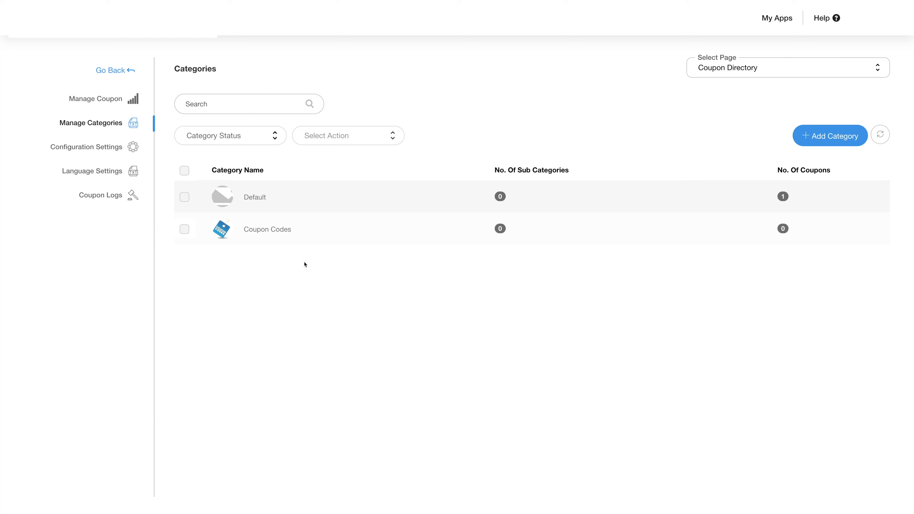
- Open subcategory management for Coupon Codes from its actions menu
{"action": "mouse_move", "coordinate": [226, 240]}
{"action": "left_click", "coordinate": [877, 230]}
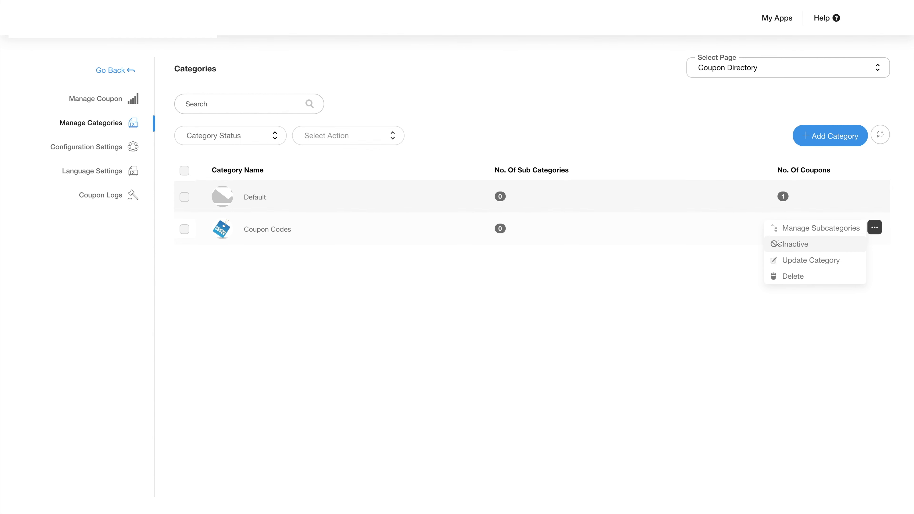
{"action": "left_click", "coordinate": [799, 228]}
- Create the CouponSub1 subcategory with the coupon codes thumbnail image
{"action": "left_click", "coordinate": [554, 247]}
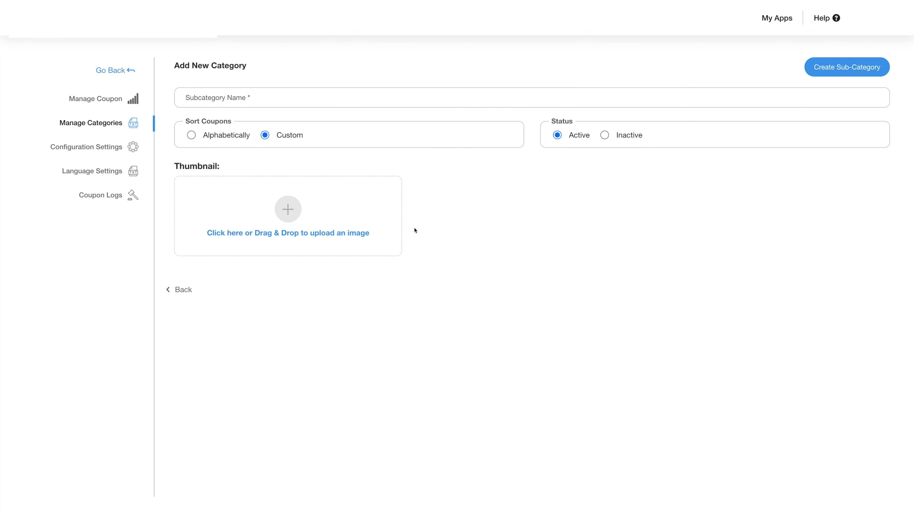
{"action": "left_click", "coordinate": [216, 93]}
{"action": "type", "text": "CouponSub1"}
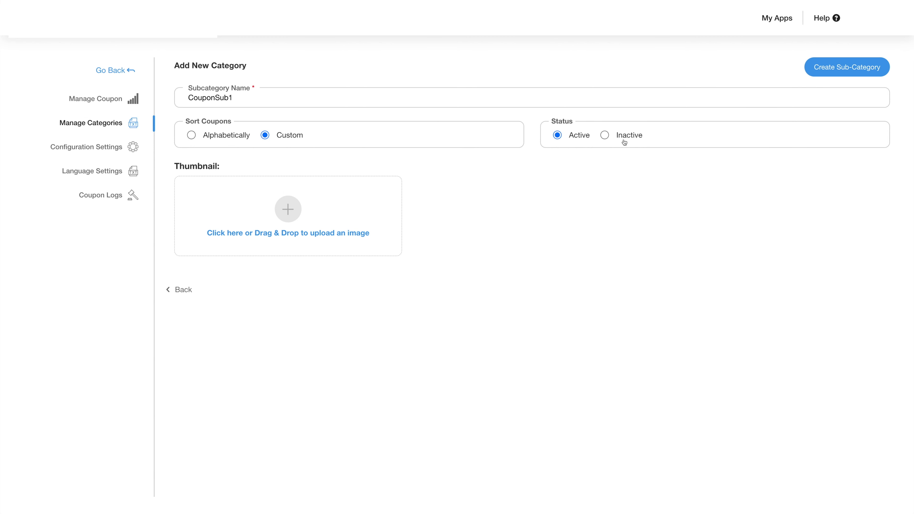
{"action": "left_click", "coordinate": [295, 217]}
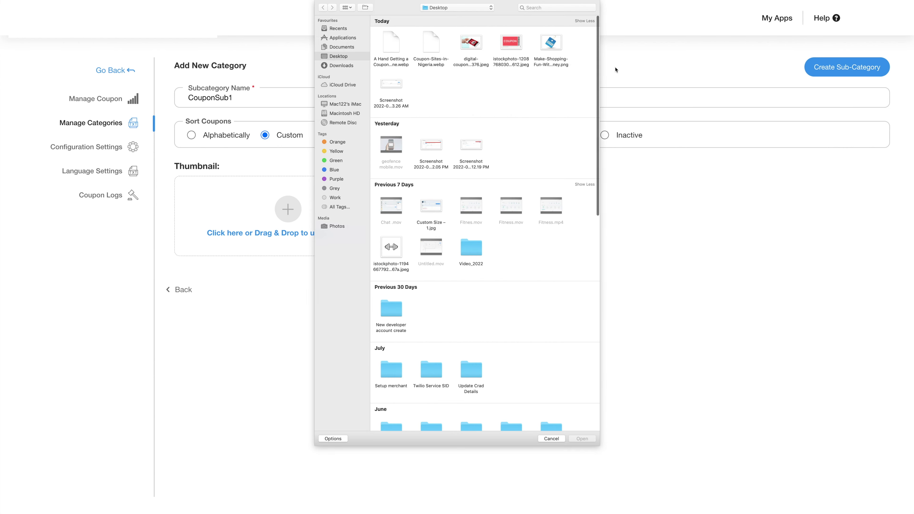
{"action": "left_click", "coordinate": [551, 48]}
{"action": "left_click", "coordinate": [583, 438]}
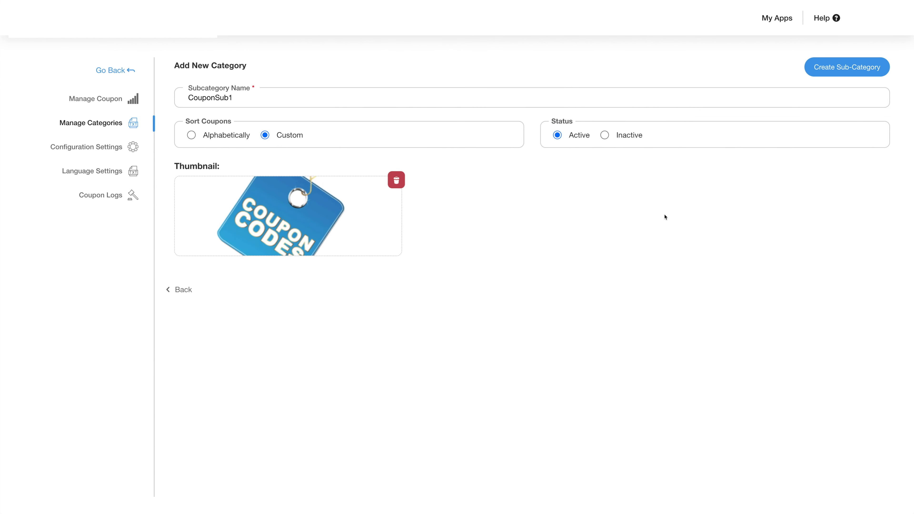
{"action": "left_click", "coordinate": [844, 68]}
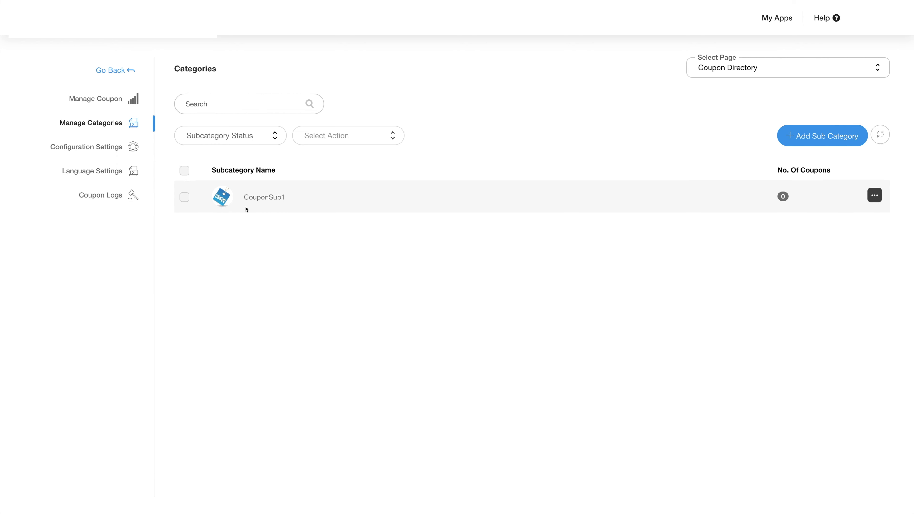
- Dismiss CouponSub1's actions menu and go back to the Manage Categories list
{"action": "mouse_move", "coordinate": [786, 206]}
{"action": "left_click", "coordinate": [874, 196]}
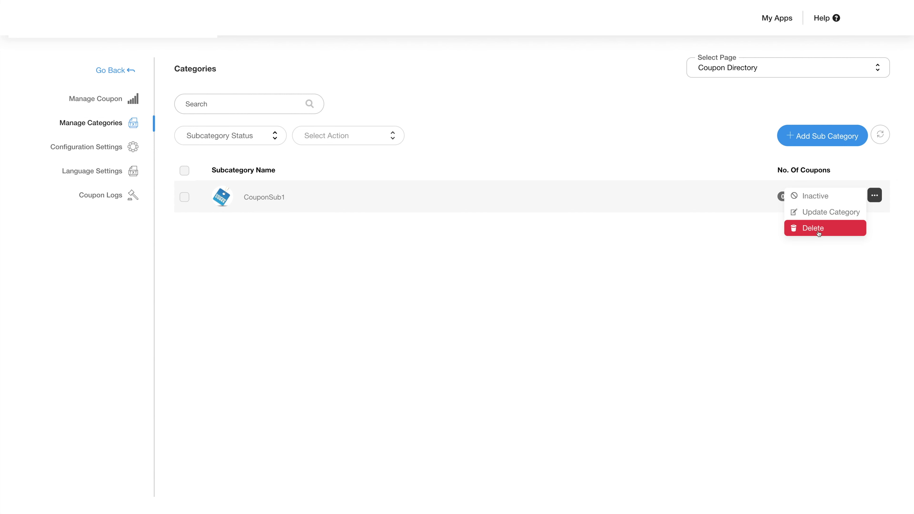
{"action": "left_click", "coordinate": [184, 236]}
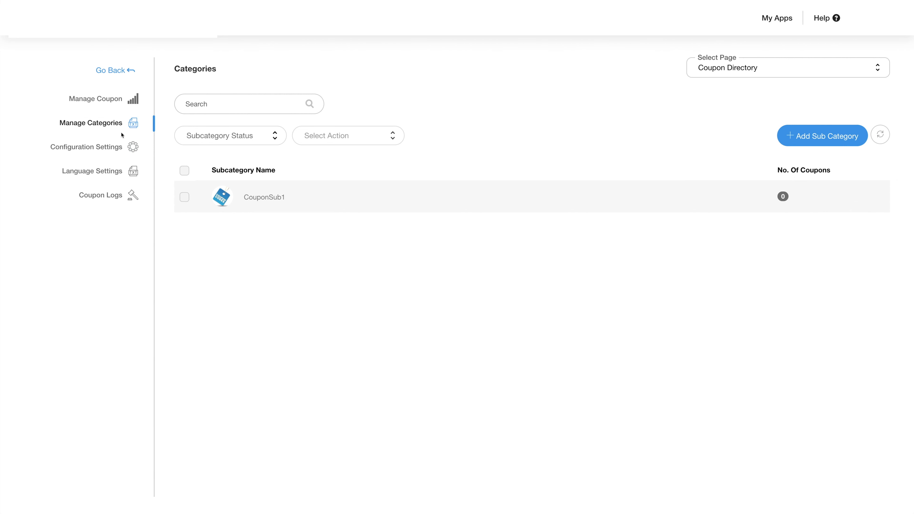
{"action": "left_click", "coordinate": [112, 124]}
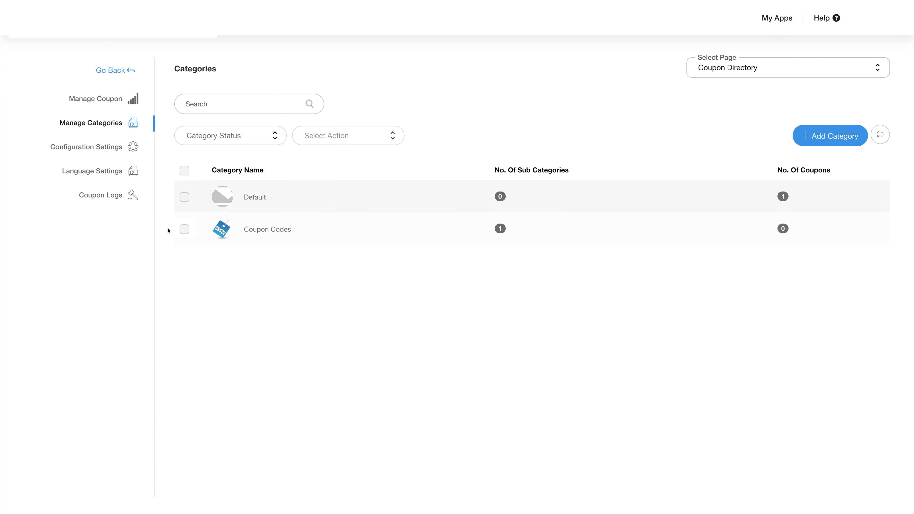
- Open Configuration Settings, keeping Show Redeemed Coupons on and the currency at USD
{"action": "left_click", "coordinate": [90, 150]}
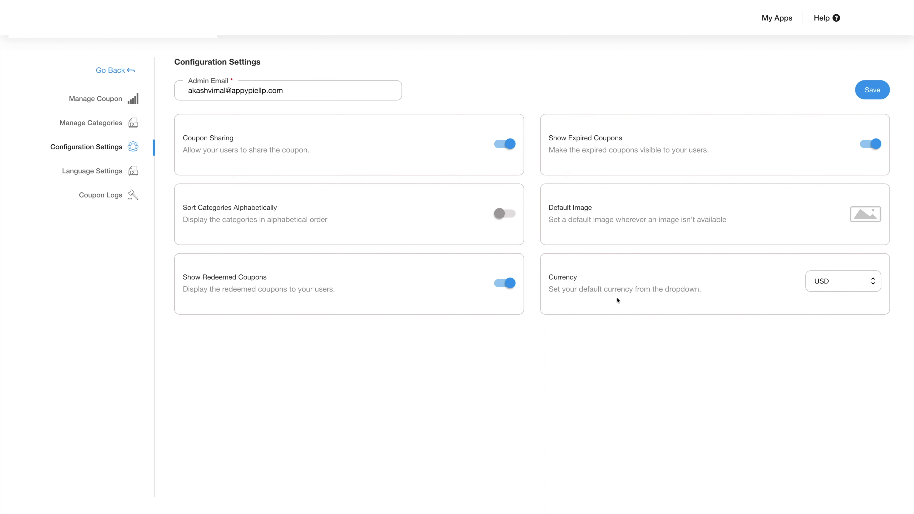
{"action": "left_click", "coordinate": [498, 286]}
{"action": "left_click", "coordinate": [498, 285]}
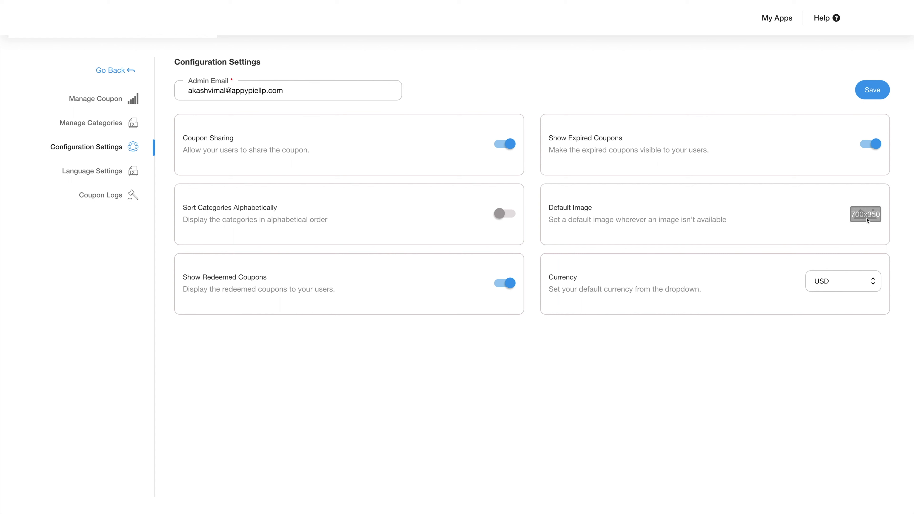
{"action": "left_click", "coordinate": [859, 287]}
{"action": "left_click", "coordinate": [171, 185]}
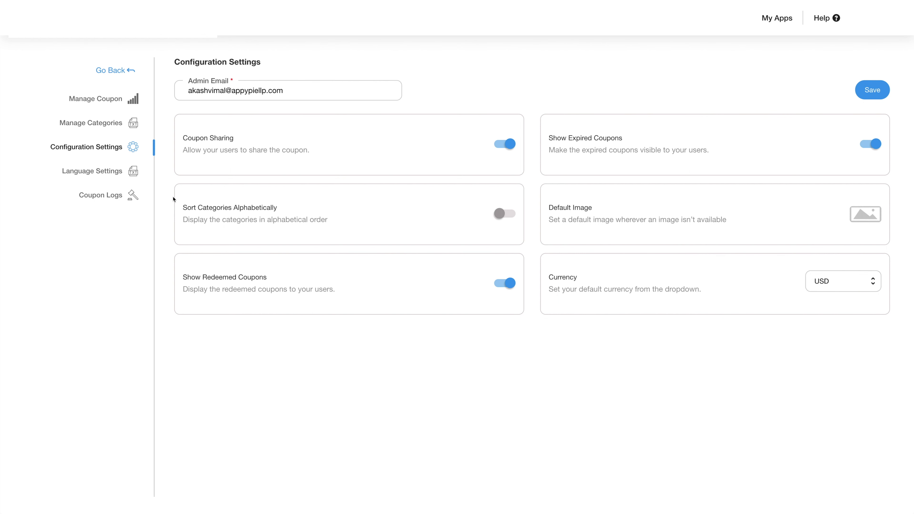
- Browse the Language Settings texts and Coupon Logs, then go back to the edit page
{"action": "left_click", "coordinate": [108, 173]}
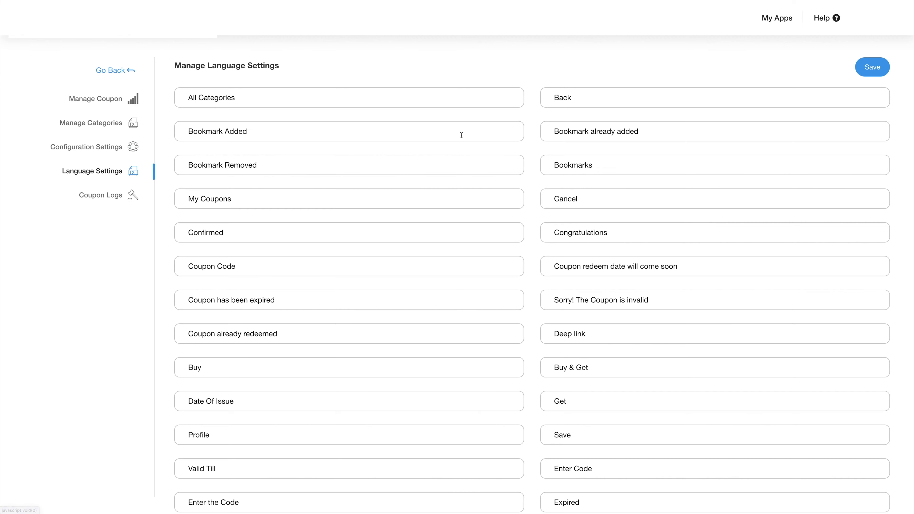
{"action": "scroll", "coordinate": [438, 231], "scroll_direction": "down", "scroll_amount": 5}
{"action": "scroll", "coordinate": [439, 235], "scroll_direction": "up", "scroll_amount": 3}
{"action": "scroll", "coordinate": [335, 141], "scroll_direction": "up", "scroll_amount": 3}
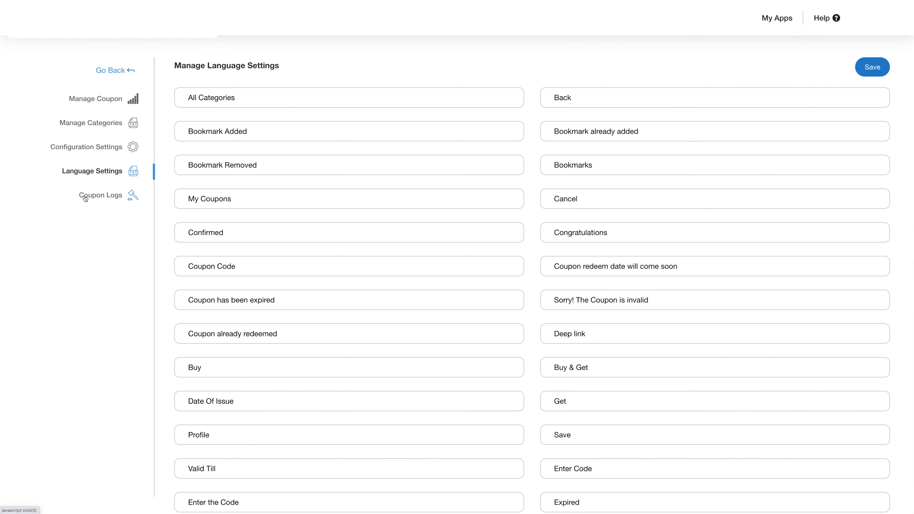
{"action": "left_click", "coordinate": [89, 197]}
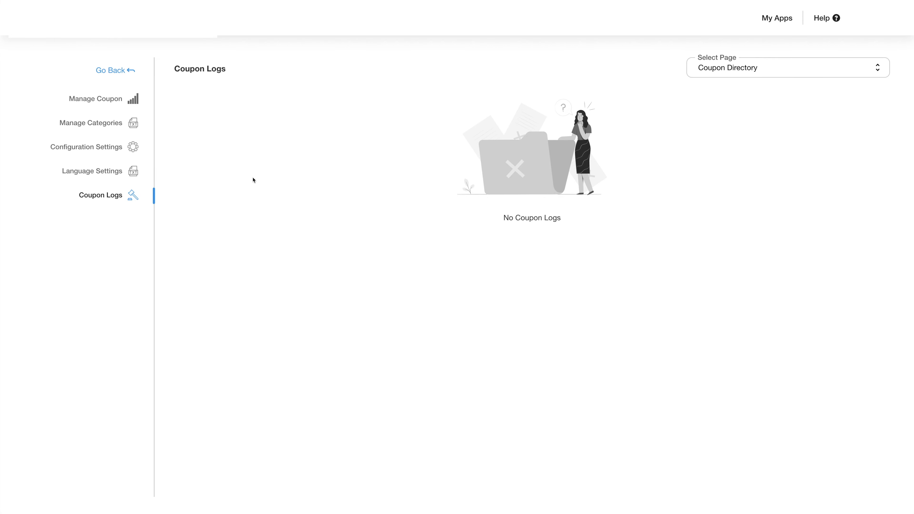
{"action": "left_click", "coordinate": [111, 72]}
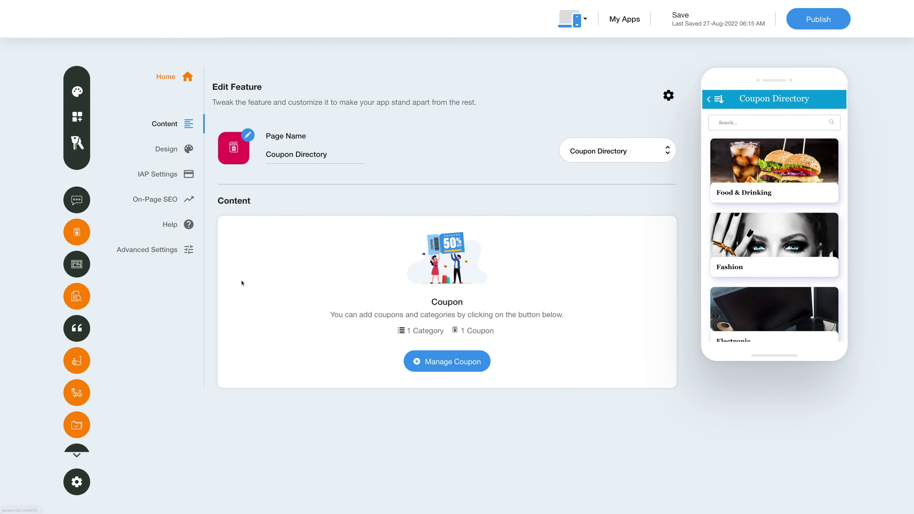
- In Design, browse Solid Colors and Upload Custom Images for the background, then close unchanged
{"action": "left_click", "coordinate": [173, 153]}
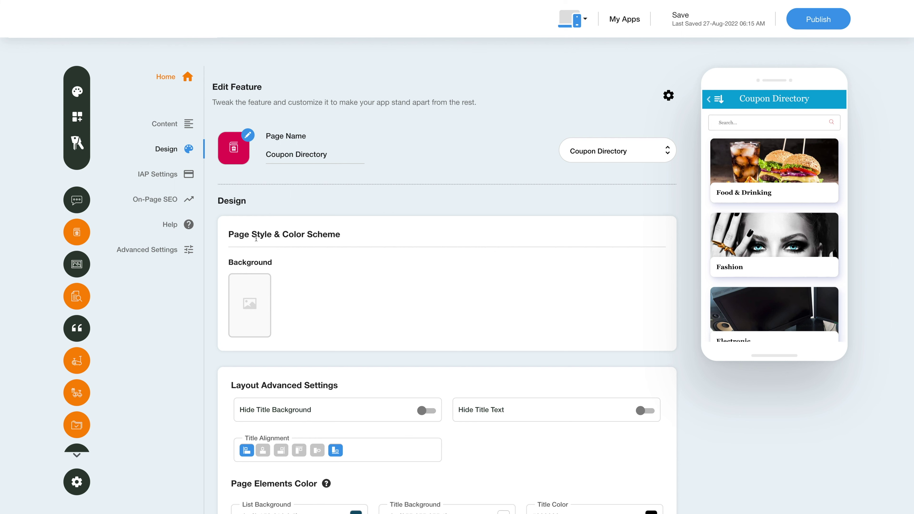
{"action": "left_click", "coordinate": [245, 305]}
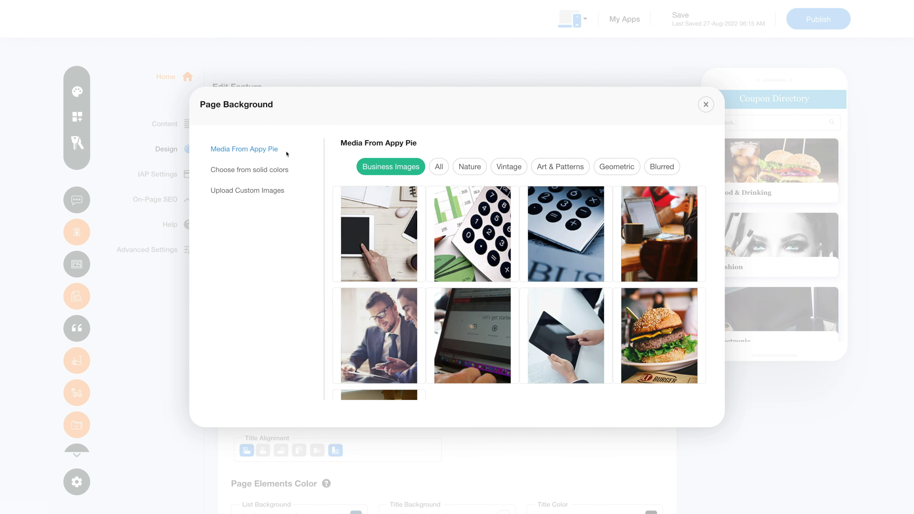
{"action": "left_click", "coordinate": [278, 169]}
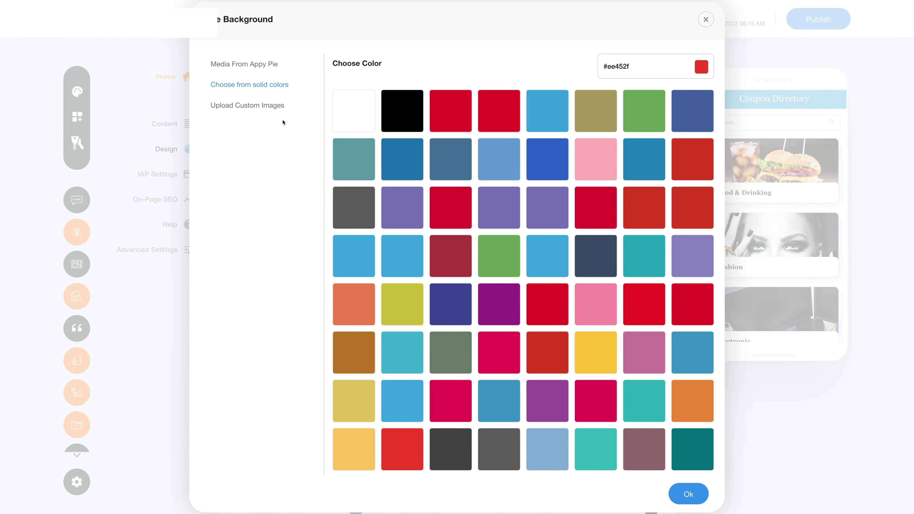
{"action": "left_click", "coordinate": [269, 107]}
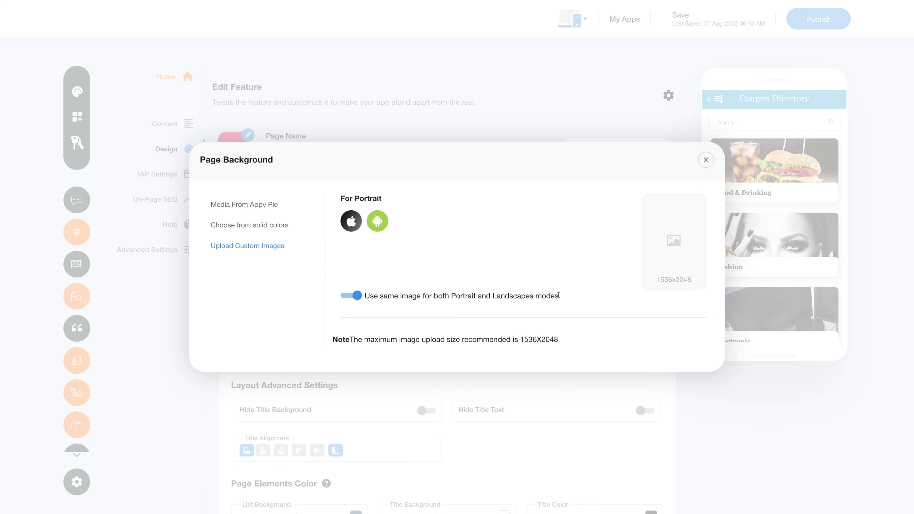
{"action": "left_click", "coordinate": [706, 160]}
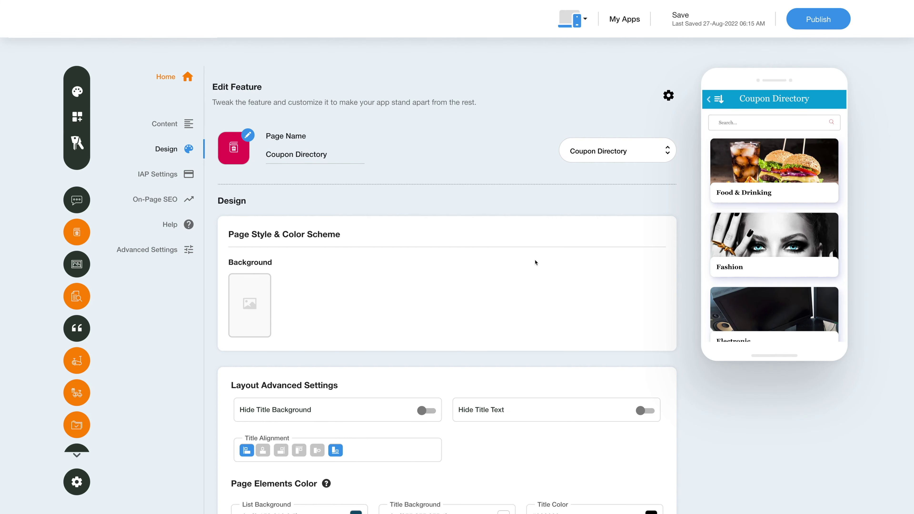
- Turn on Hide Border and toggle Hide Coupon Type Info on and back off
{"action": "scroll", "coordinate": [534, 263], "scroll_direction": "down", "scroll_amount": 8}
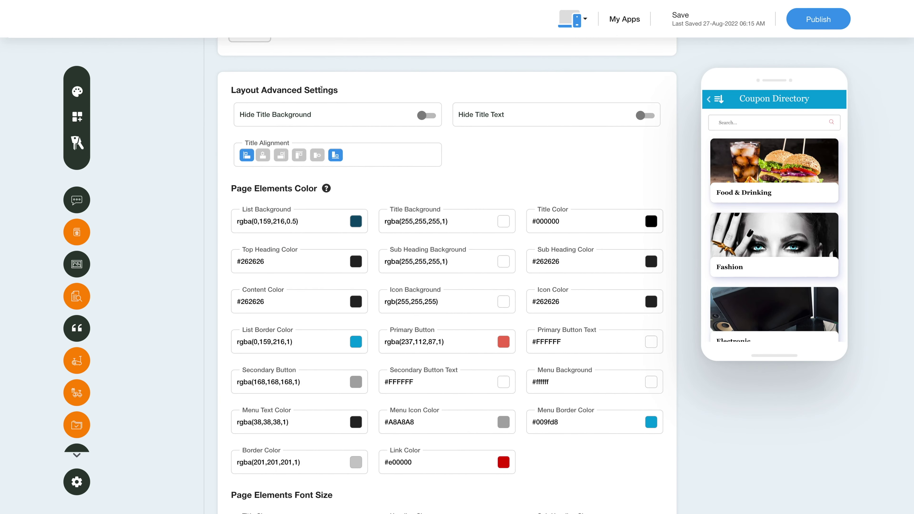
{"action": "scroll", "coordinate": [347, 307], "scroll_direction": "down", "scroll_amount": 6}
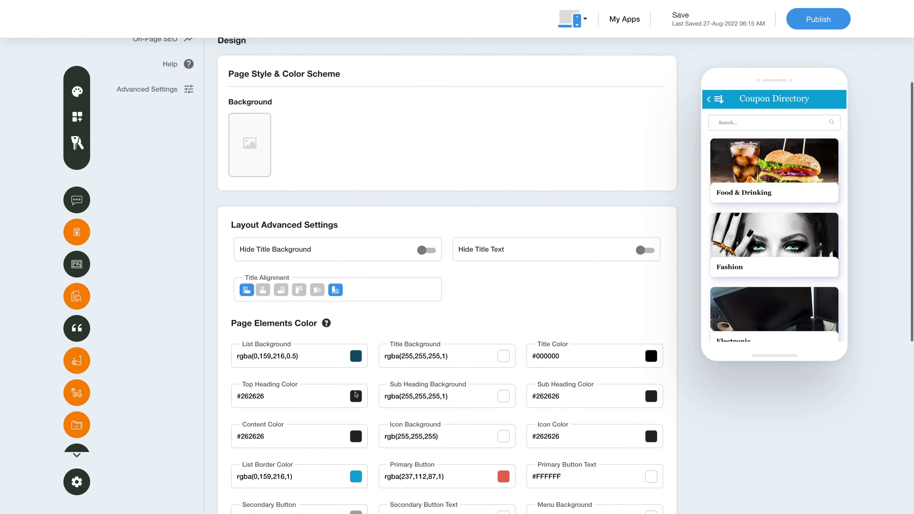
{"action": "scroll", "coordinate": [315, 463], "scroll_direction": "down", "scroll_amount": 15}
{"action": "left_click", "coordinate": [352, 471]}
{"action": "left_click", "coordinate": [498, 472]}
{"action": "left_click", "coordinate": [498, 472]}
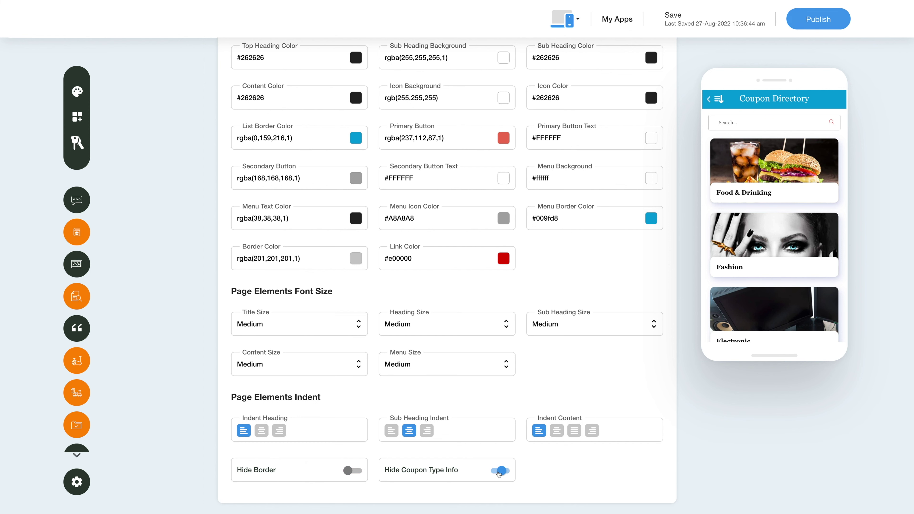
- Open IAP Settings and toggle Enable IAP on, then back off
{"action": "scroll", "coordinate": [212, 446], "scroll_direction": "up", "scroll_amount": 3}
{"action": "scroll", "coordinate": [212, 445], "scroll_direction": "up", "scroll_amount": 10}
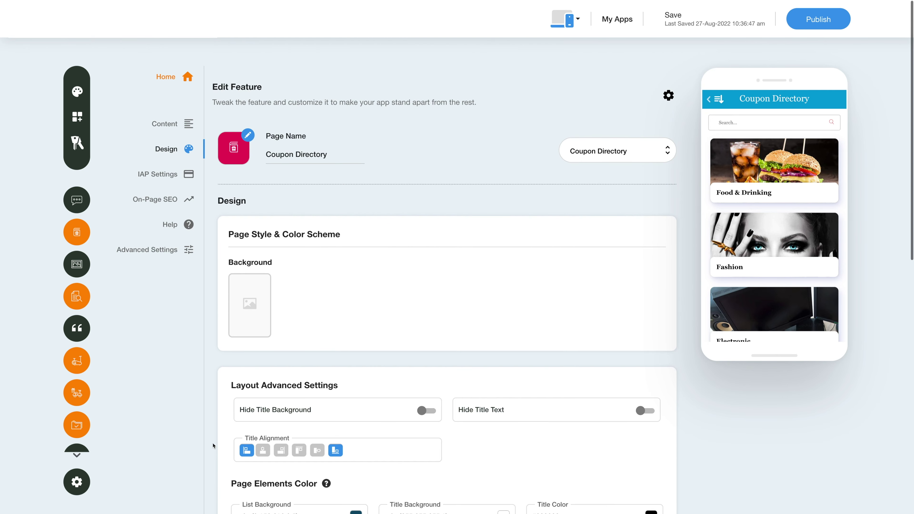
{"action": "left_click", "coordinate": [158, 173]}
{"action": "left_click", "coordinate": [650, 244]}
{"action": "left_click", "coordinate": [650, 245]}
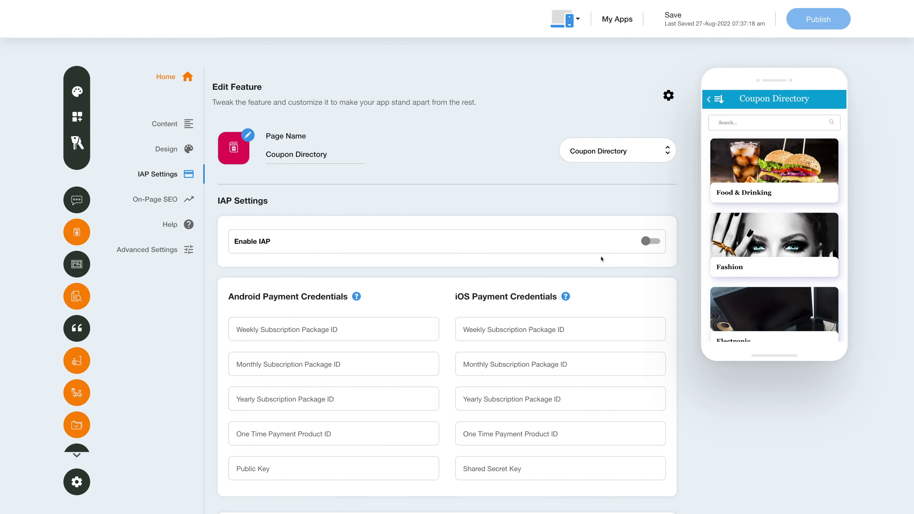
{"action": "scroll", "coordinate": [601, 260], "scroll_direction": "down", "scroll_amount": 3}
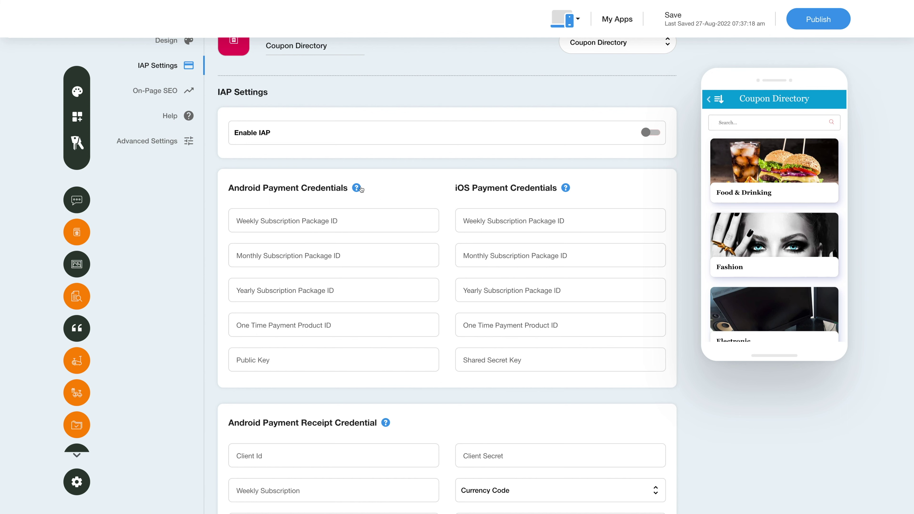
{"action": "mouse_move", "coordinate": [360, 189]}
{"action": "scroll", "coordinate": [374, 191], "scroll_direction": "down", "scroll_amount": 5}
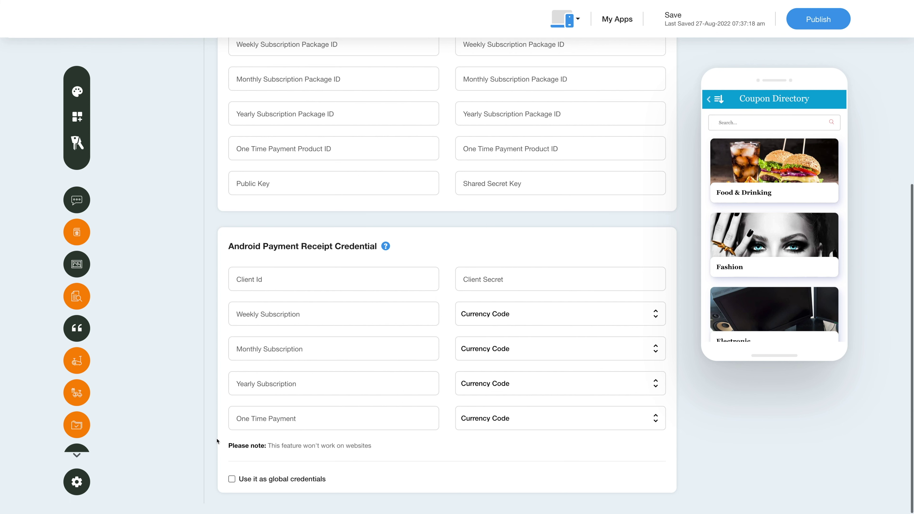
{"action": "scroll", "coordinate": [218, 441], "scroll_direction": "up", "scroll_amount": 6}
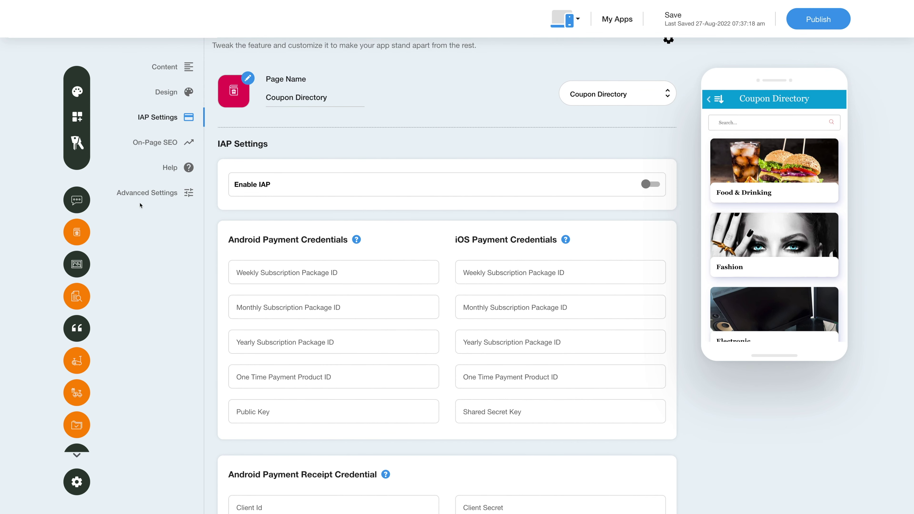
{"action": "left_click", "coordinate": [163, 195]}
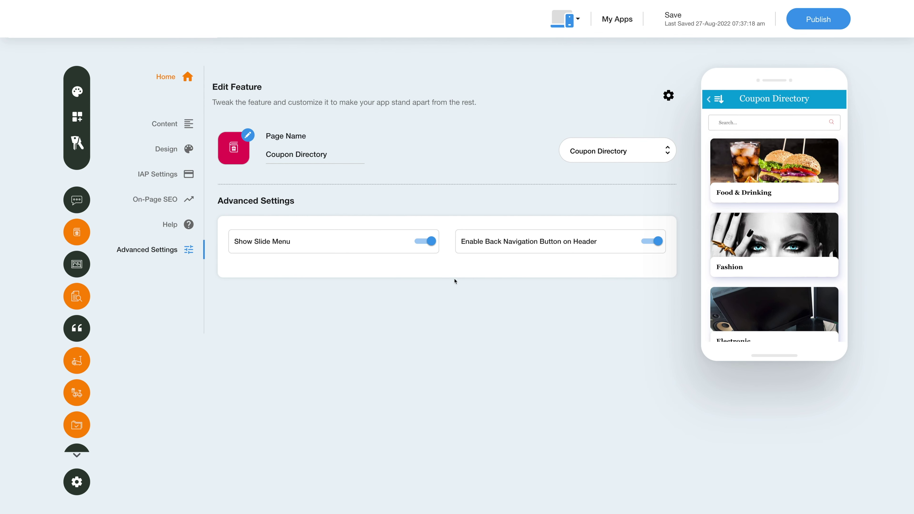
- Keep Show Slide Menu and Enable Back Navigation both on in Advanced Settings
{"action": "left_click", "coordinate": [426, 245]}
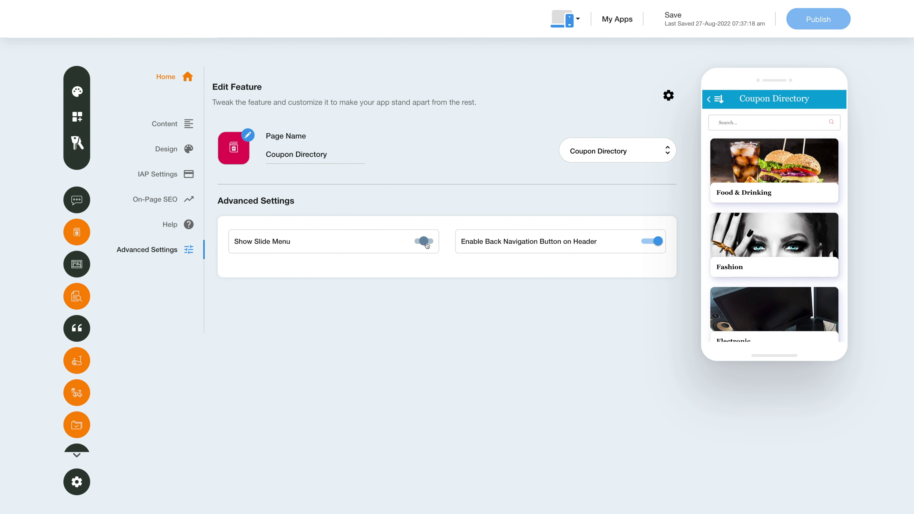
{"action": "left_click", "coordinate": [655, 242]}
{"action": "left_click", "coordinate": [655, 243]}
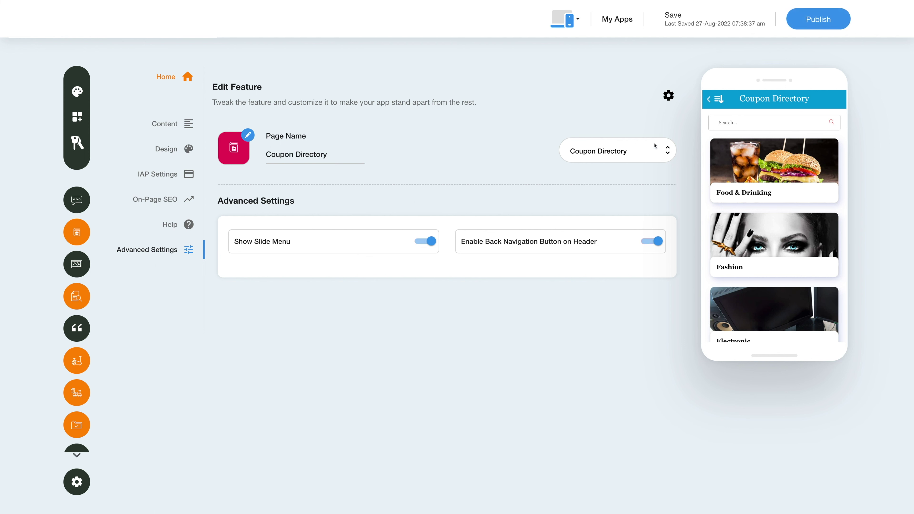
{"action": "mouse_move", "coordinate": [685, 26]}
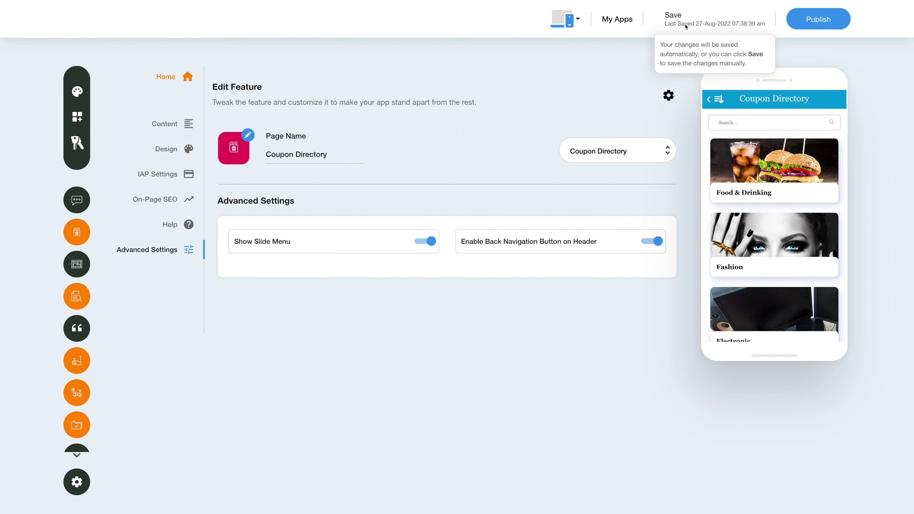